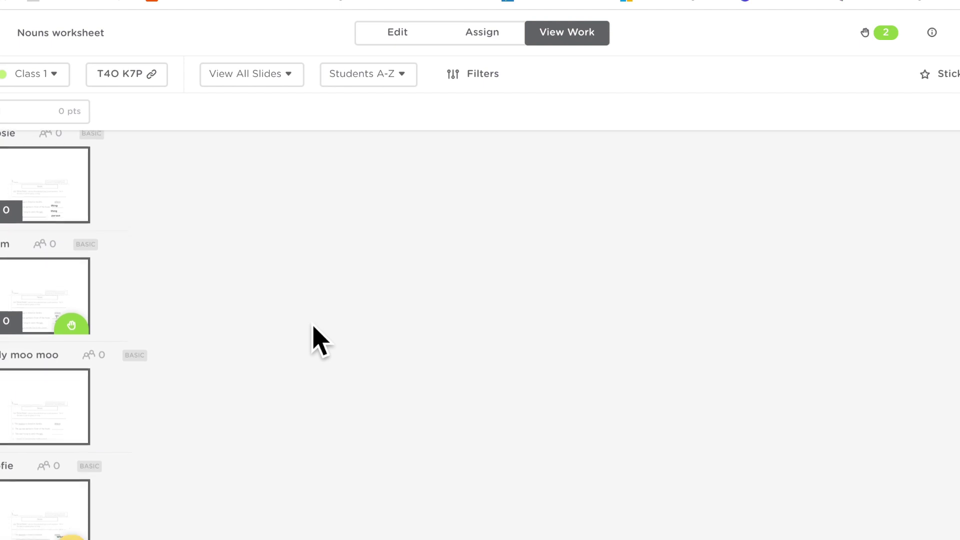
- Scroll through the students' slide thumbnails on the Nouns worksheet's View Work page
scroll(314, 330, up, 2)
scroll(314, 330, down, 2)
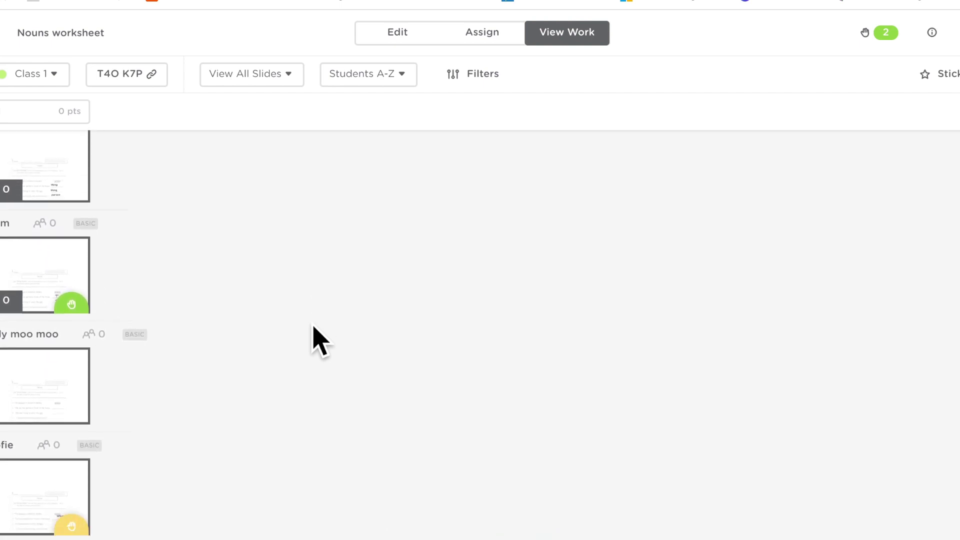
scroll(314, 330, up, 2)
scroll(314, 330, down, 1)
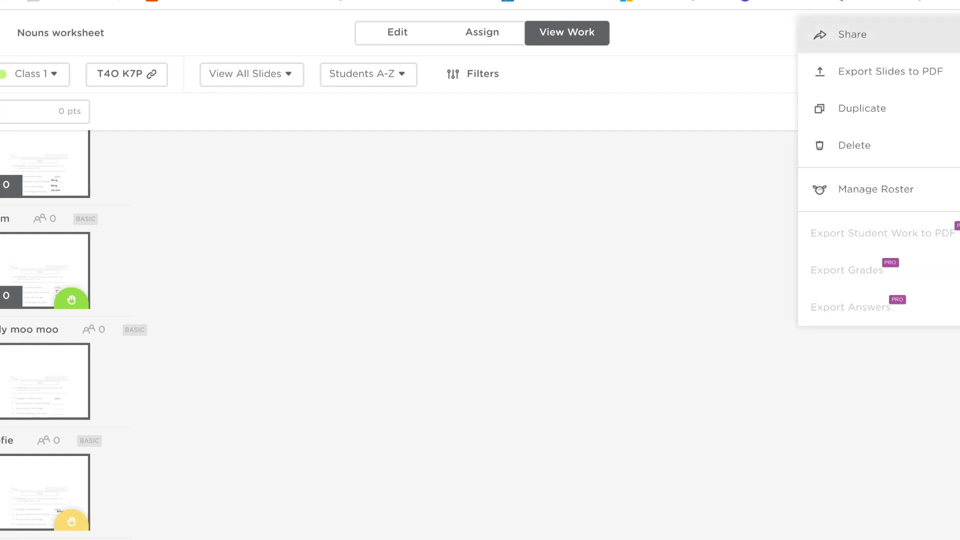
- Remove silly moo moo from the Class 1 roster, then open Sofie's slide 1
click(918, 195)
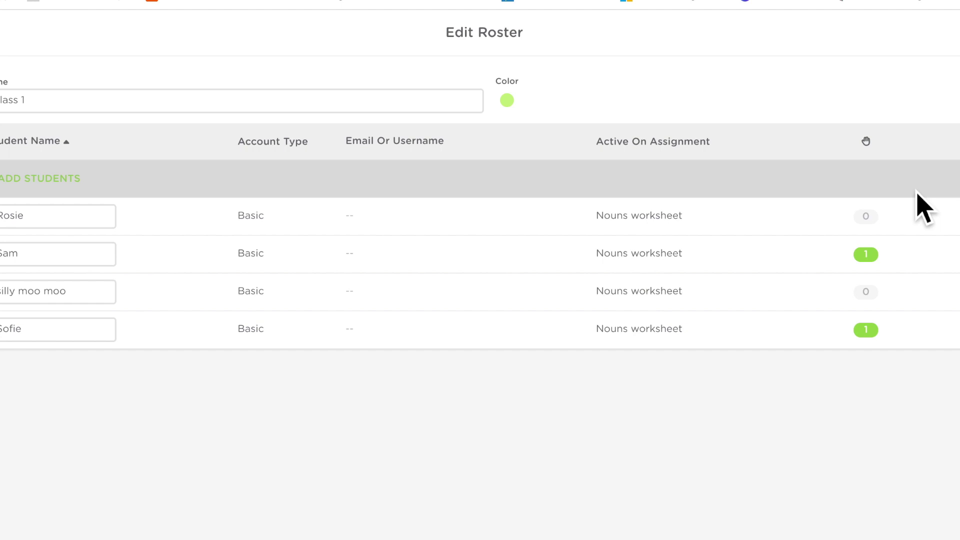
click(953, 291)
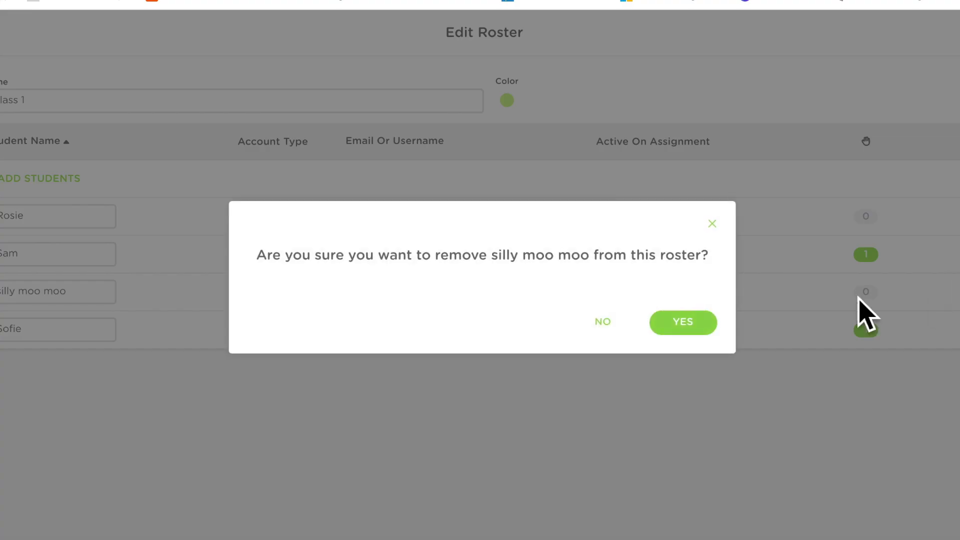
click(704, 322)
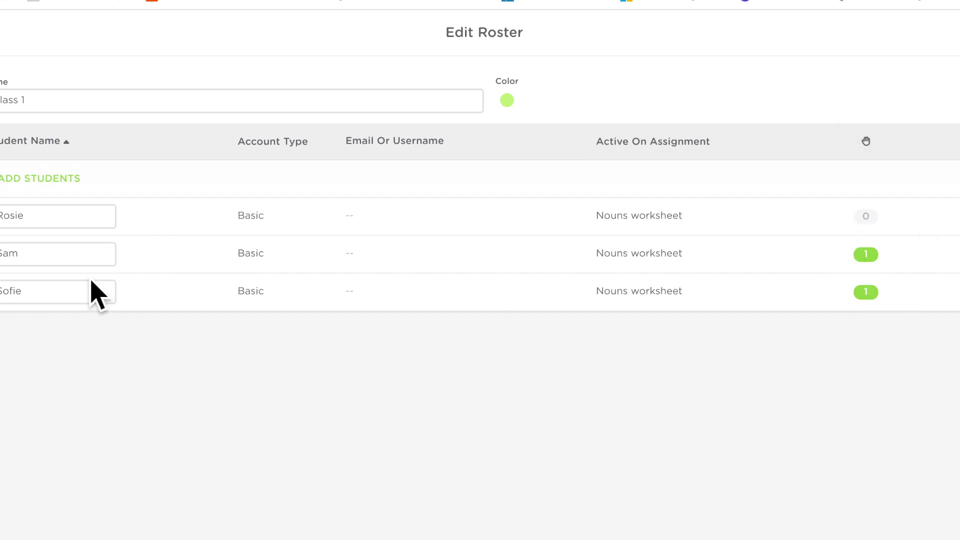
click(1, 38)
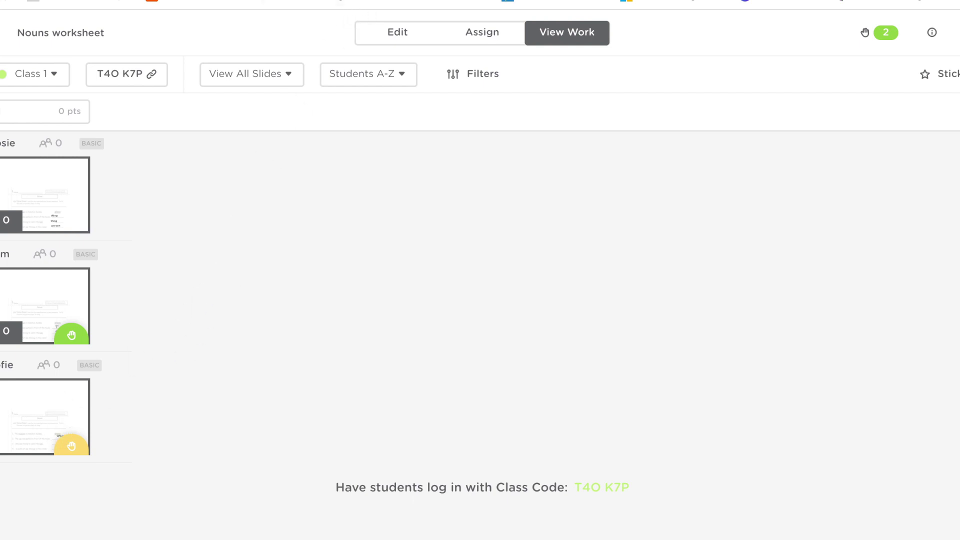
click(44, 418)
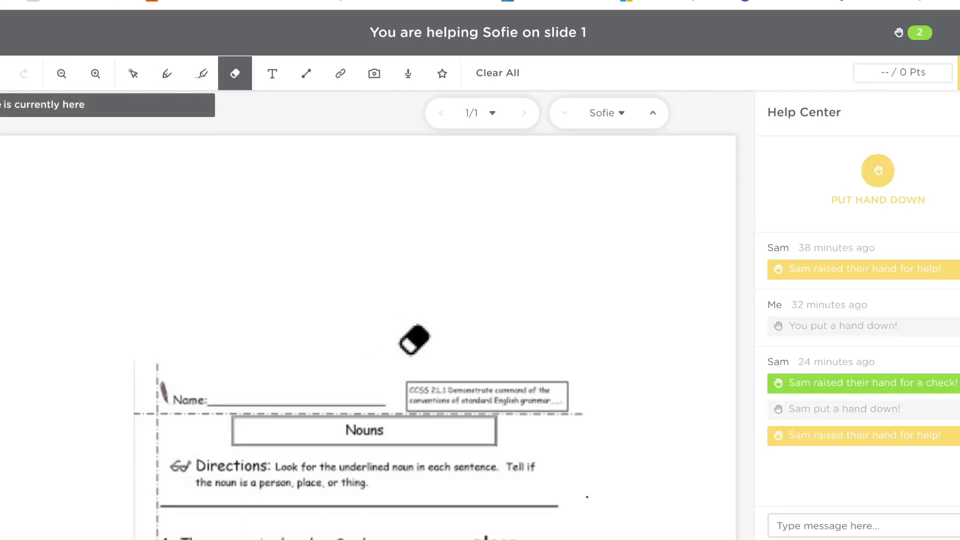
- Add an empty text box beside the directions on Sofie's slide, then delete it
scroll(521, 364, down, 5)
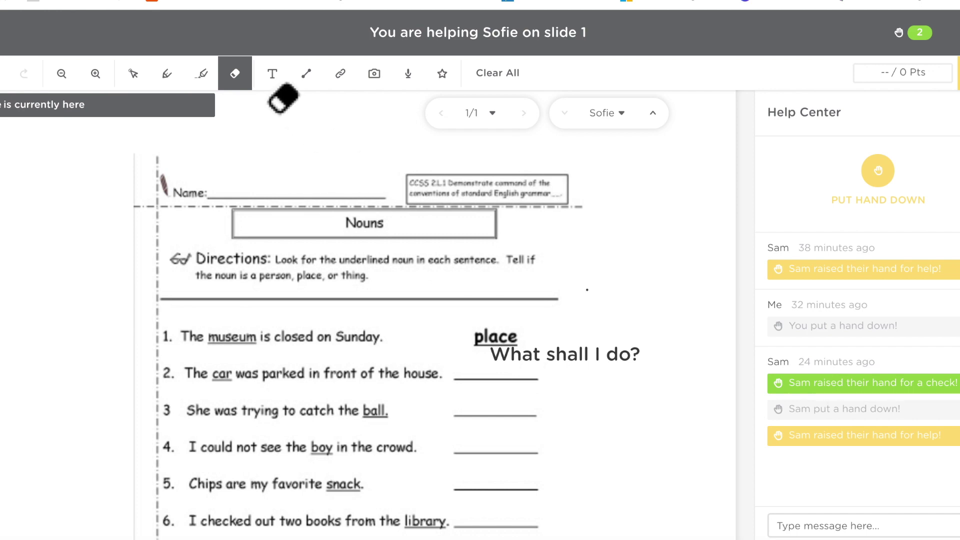
click(272, 74)
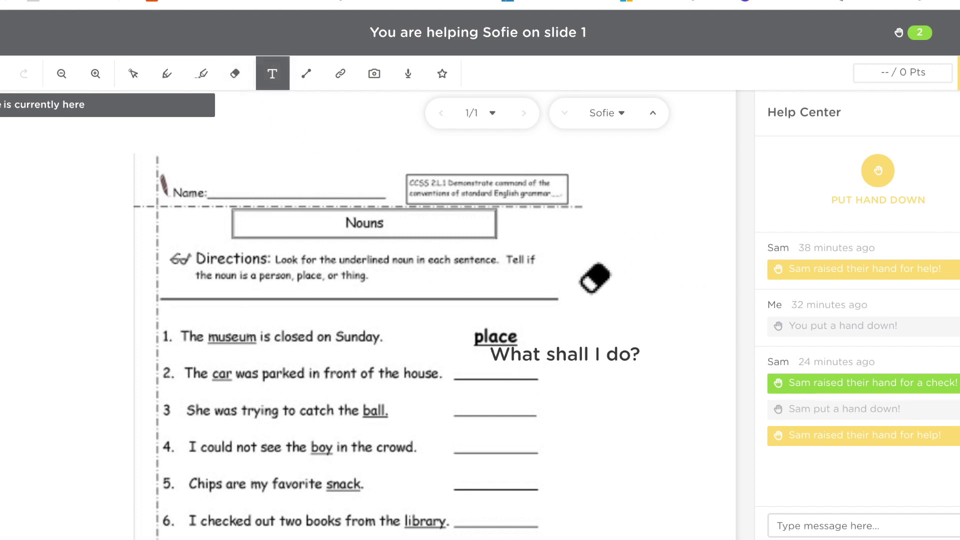
drag(575, 268, 689, 314)
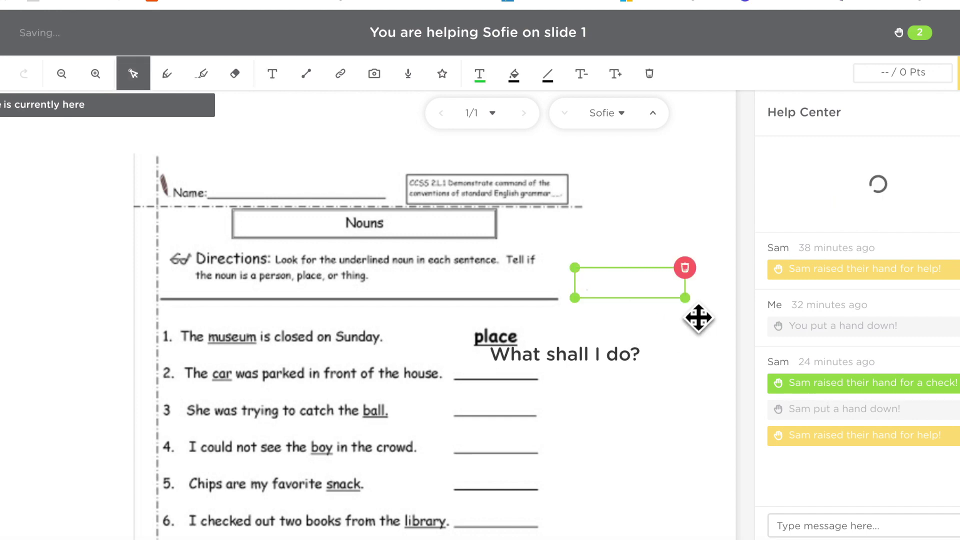
click(639, 306)
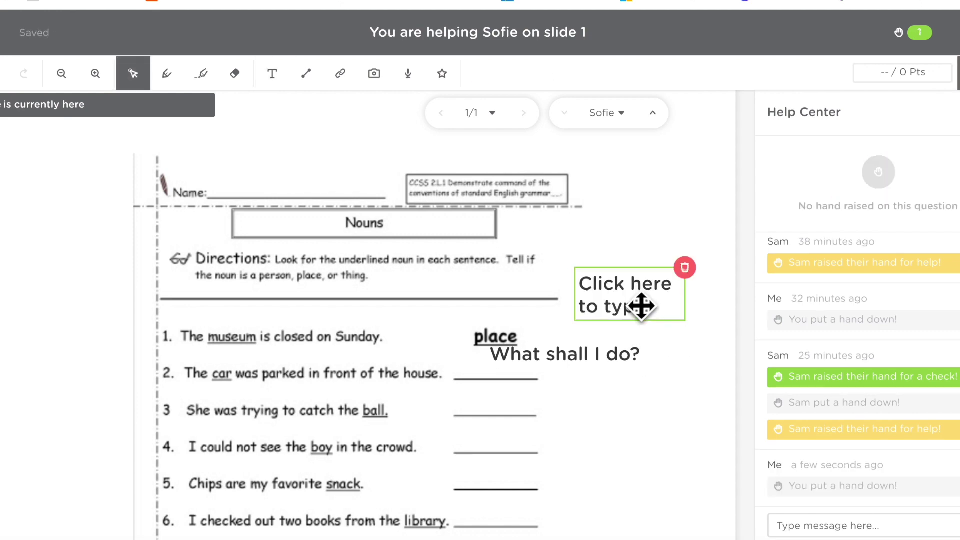
click(684, 270)
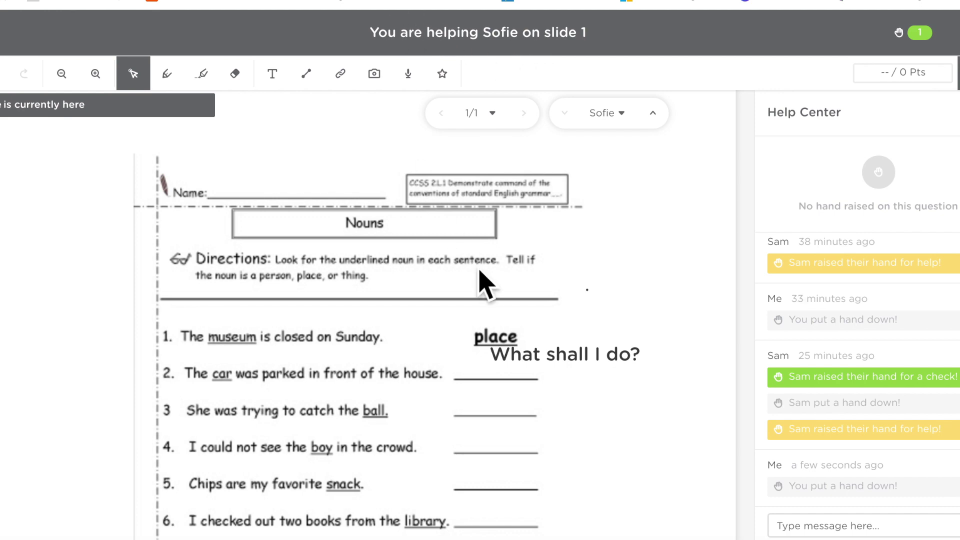
scroll(535, 326, down, 3)
scroll(537, 323, up, 4)
scroll(535, 315, down, 2)
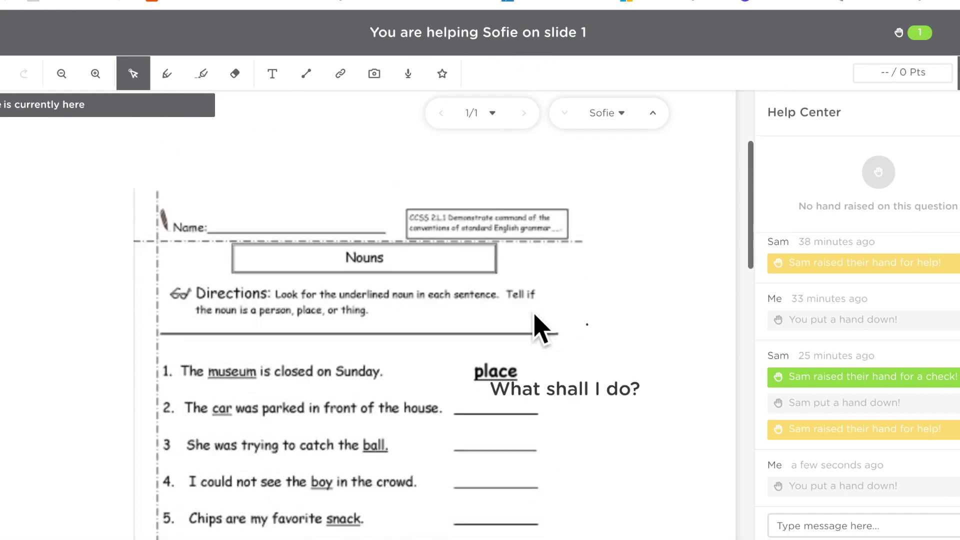
scroll(535, 315, up, 3)
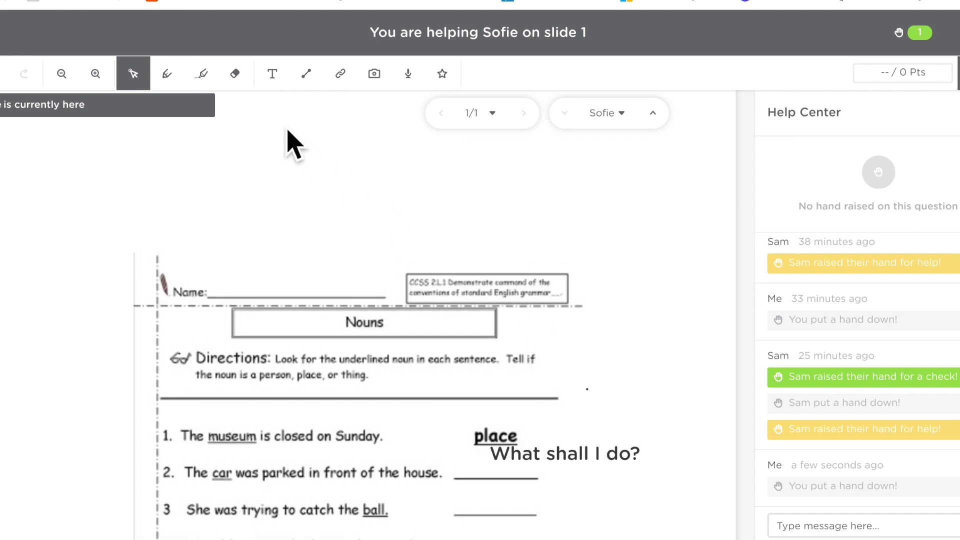
key(ctrl+Tab)
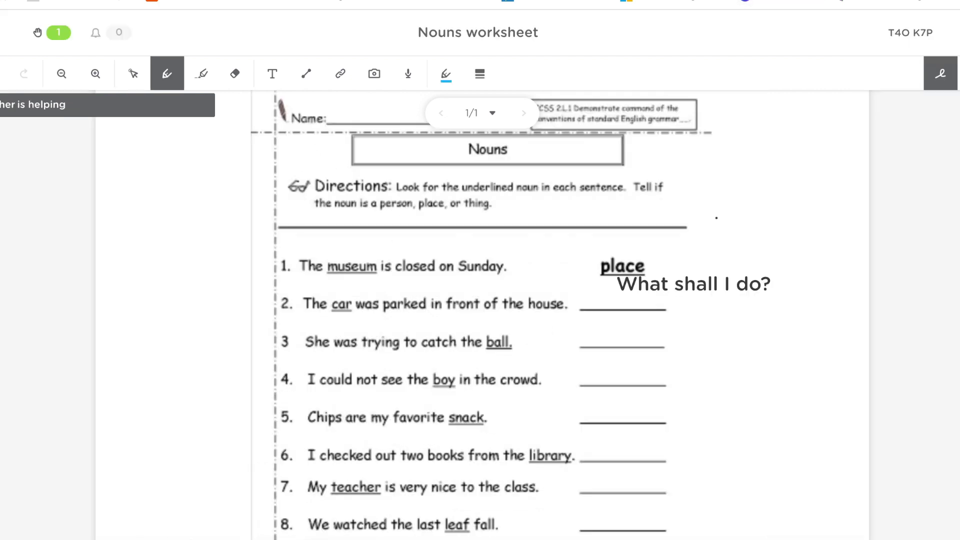
scroll(750, 252, up, 5)
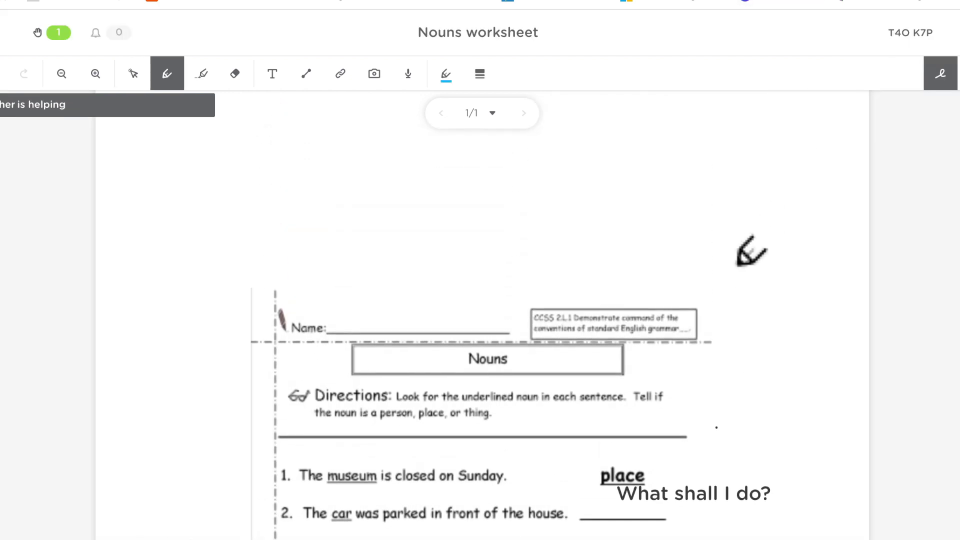
scroll(750, 253, down, 4)
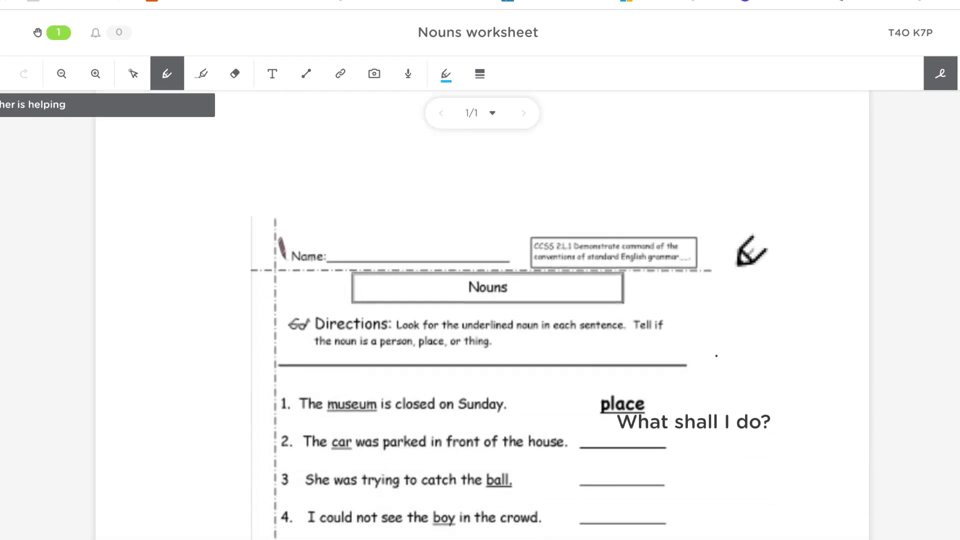
scroll(750, 253, up, 3)
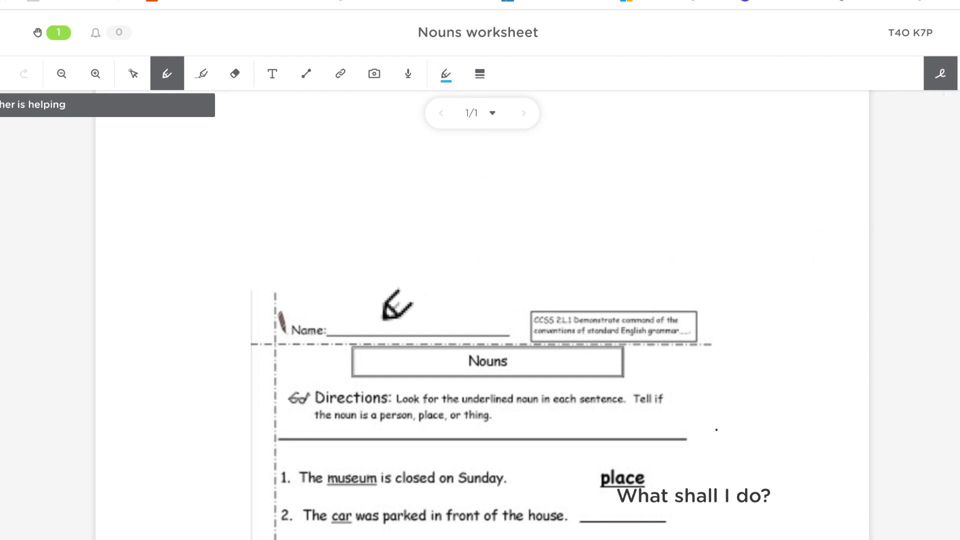
mouse_move(378, 298)
mouse_down()
mouse_move(518, 260)
mouse_move(698, 275)
mouse_up()
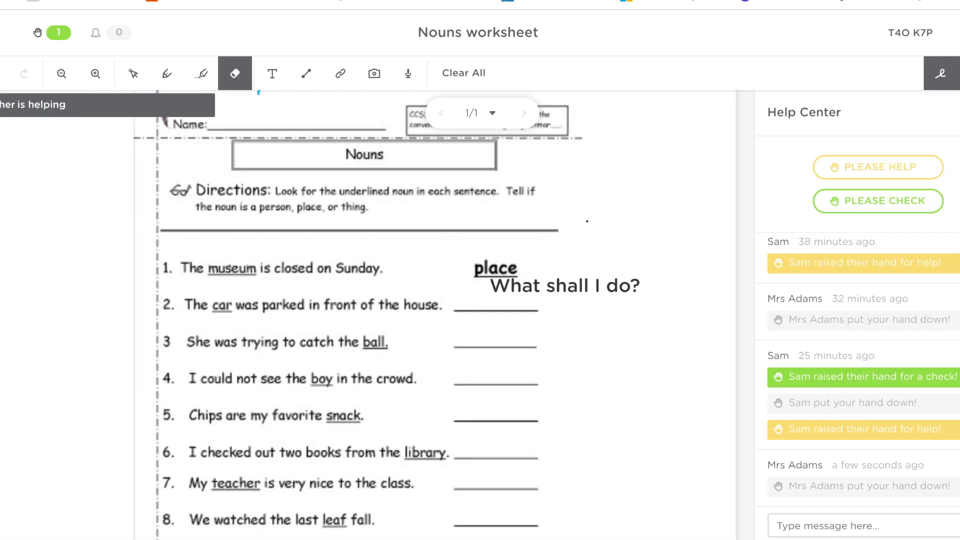
scroll(523, 235, up, 3)
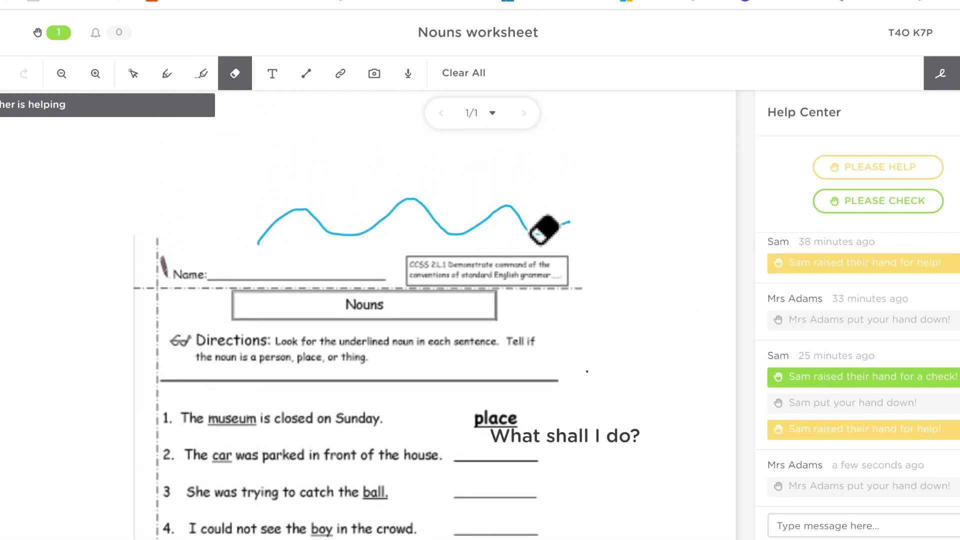
mouse_move(544, 230)
mouse_down()
mouse_move(559, 233)
mouse_move(563, 223)
mouse_move(428, 235)
mouse_move(329, 223)
mouse_up()
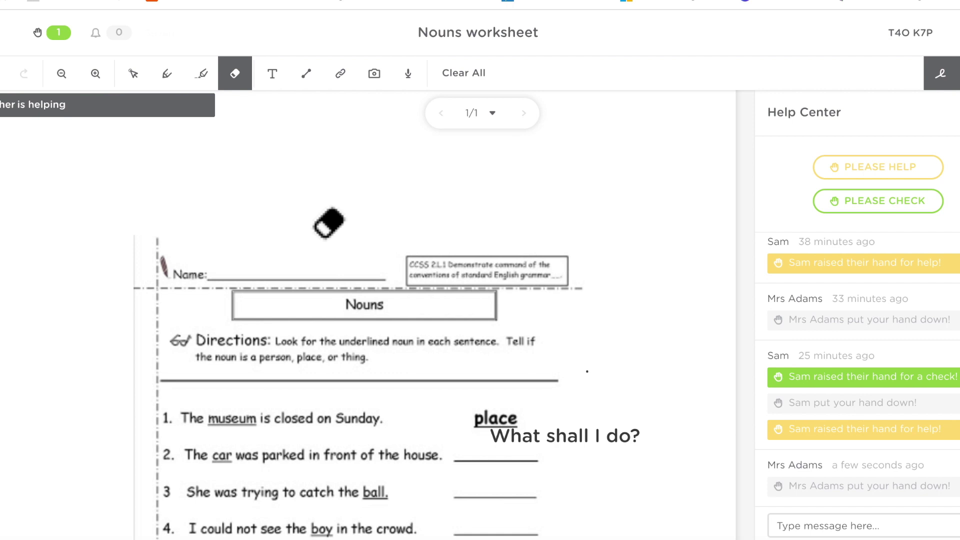
scroll(328, 223, up, 3)
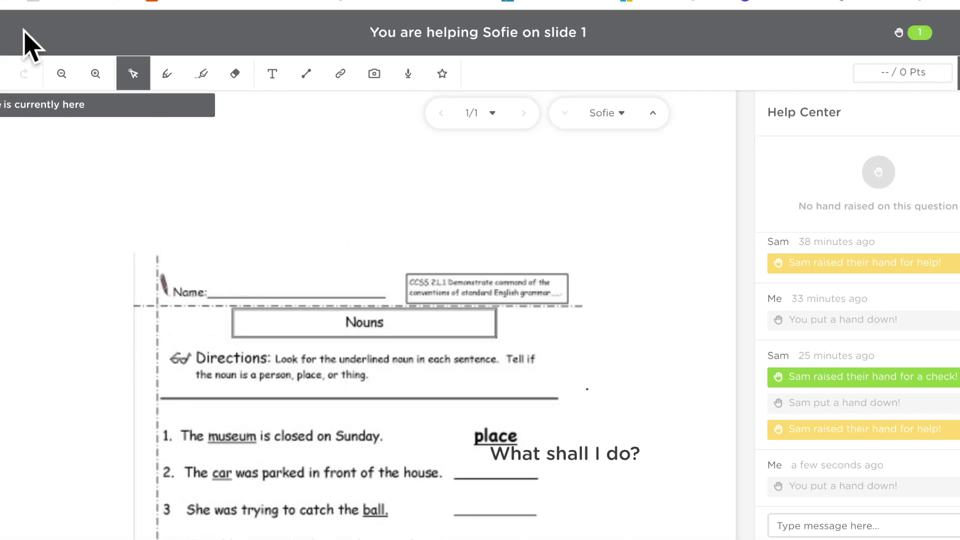
- Turn on Lock this Roster and Single Device Login in Class 1's roster lock options
click(4, 47)
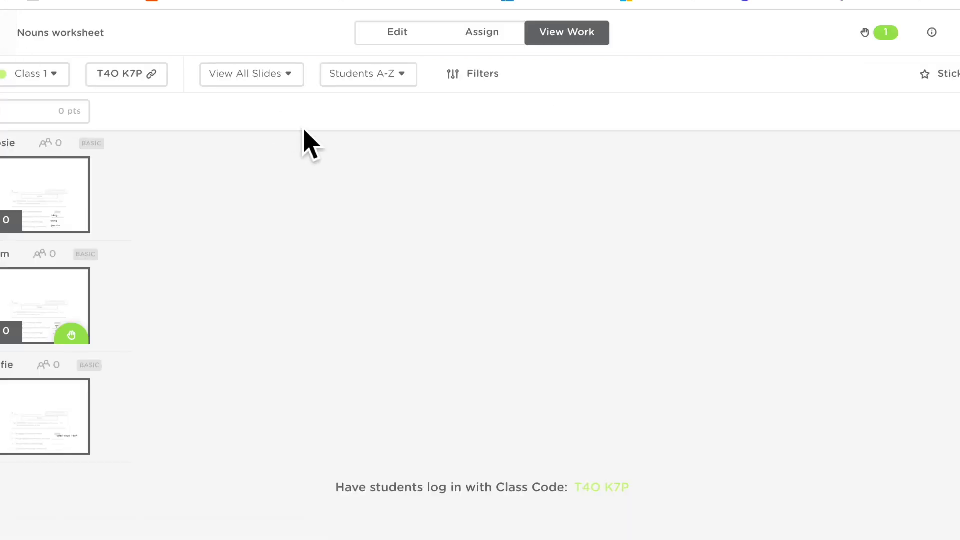
click(956, 47)
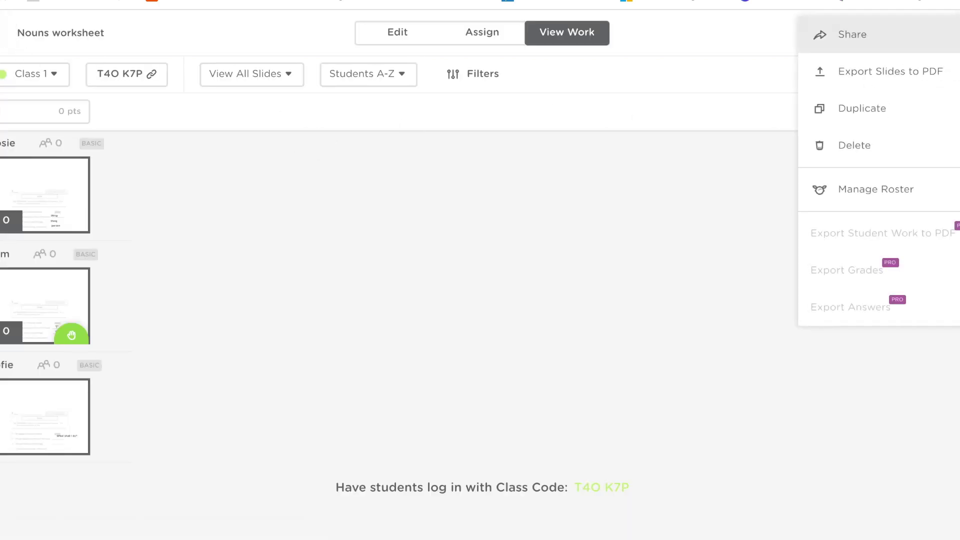
click(870, 189)
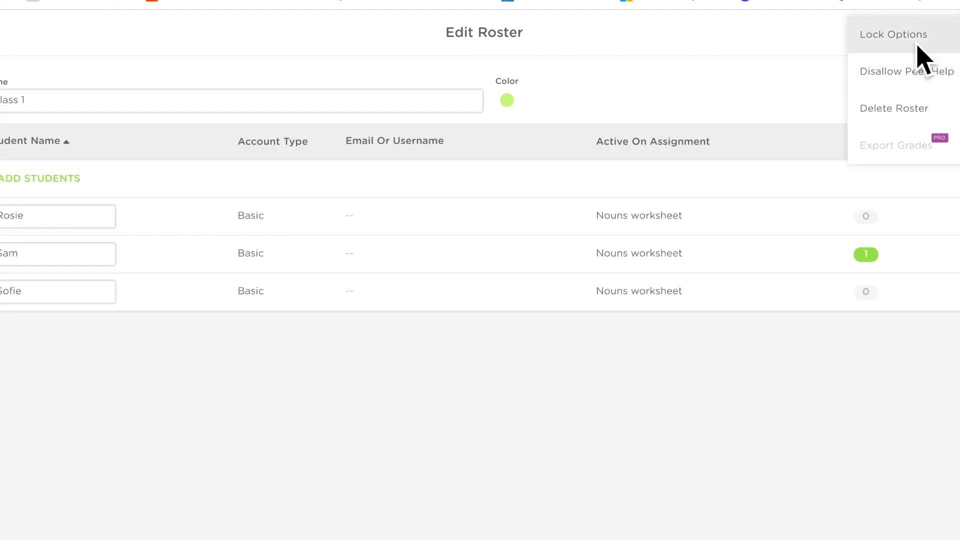
click(918, 46)
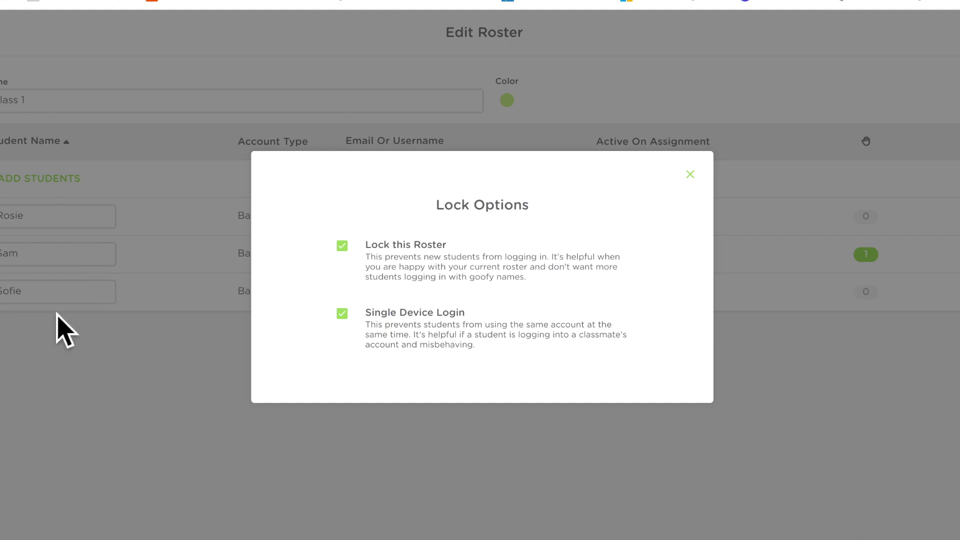
click(690, 174)
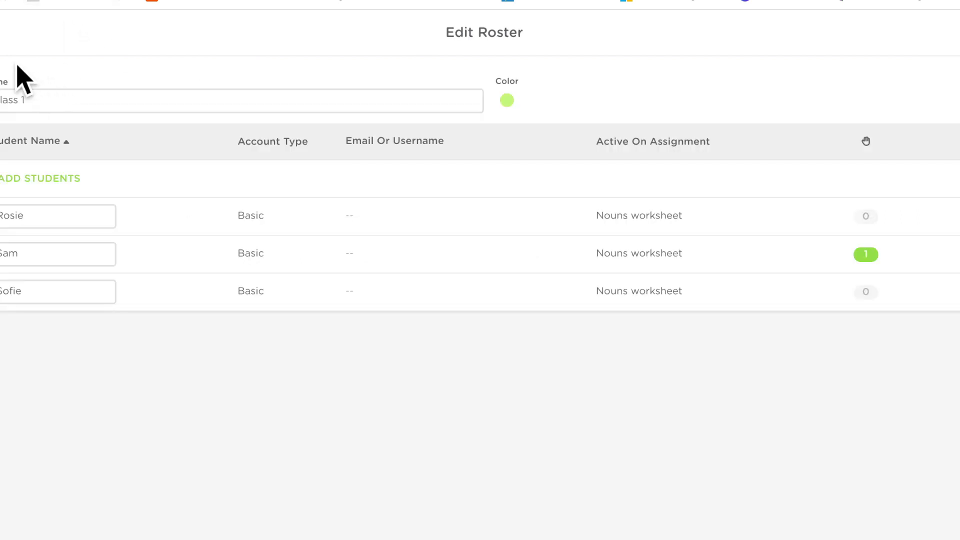
- Return to View Work and open the third student's slide 1
click(4, 32)
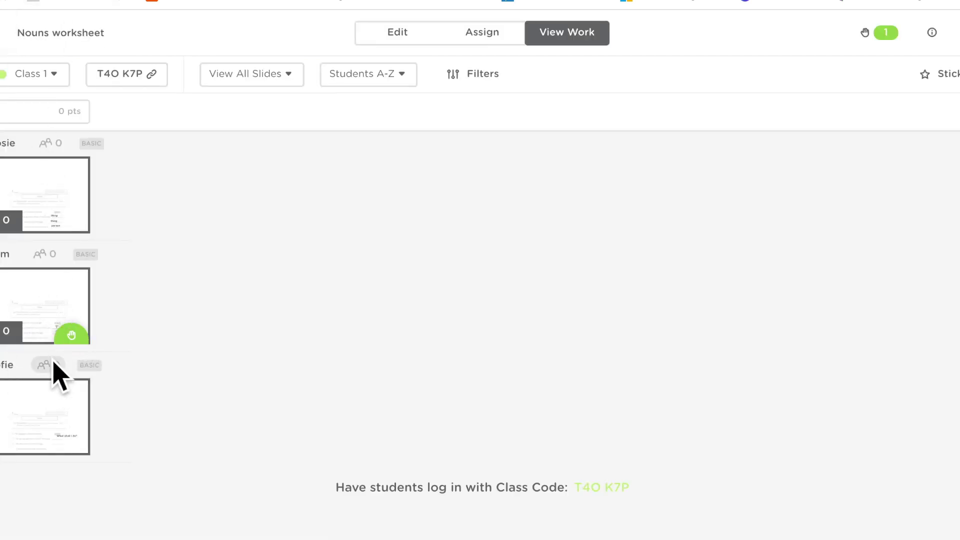
click(50, 409)
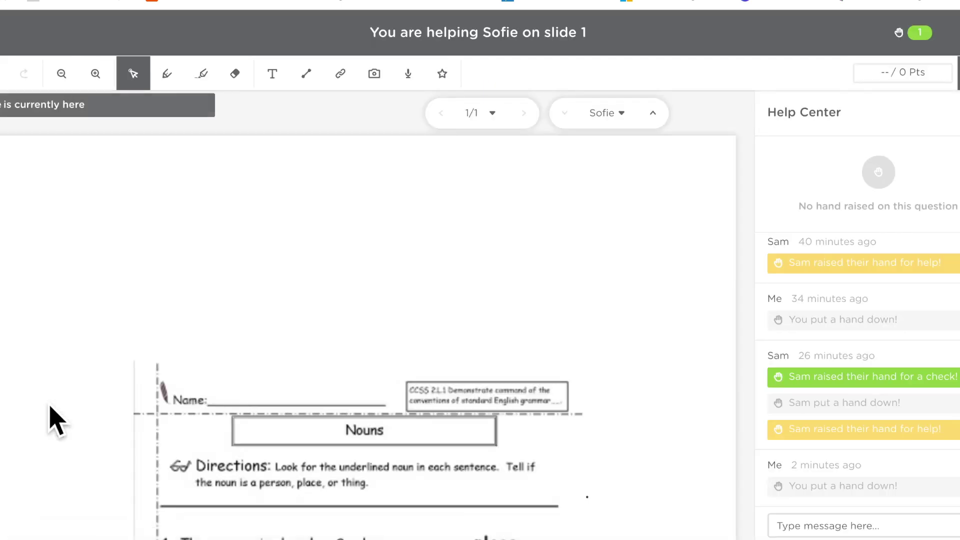
- Add a green note beside sentence 3: 'You need to work out whether the object is a thing...'
scroll(505, 350, down, 5)
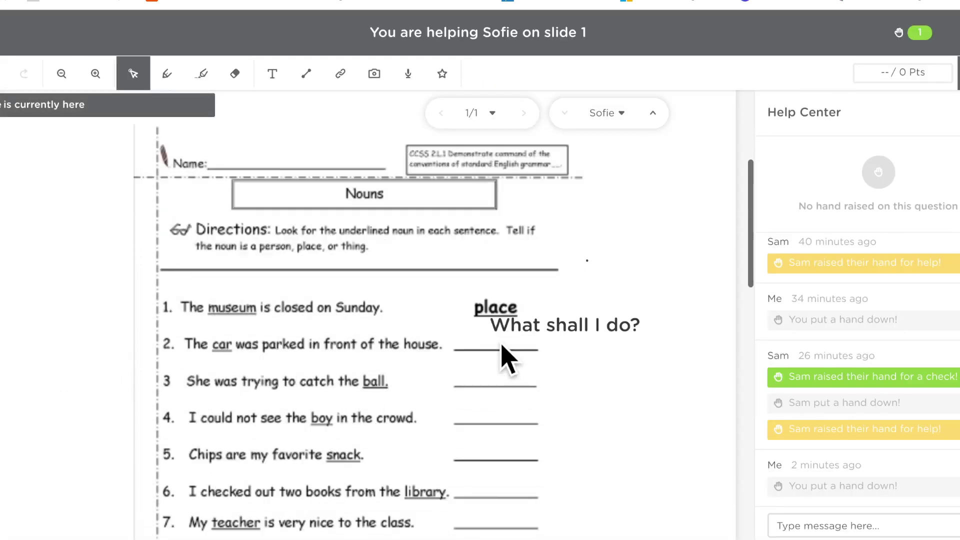
scroll(505, 358, down, 4)
scroll(506, 358, up, 4)
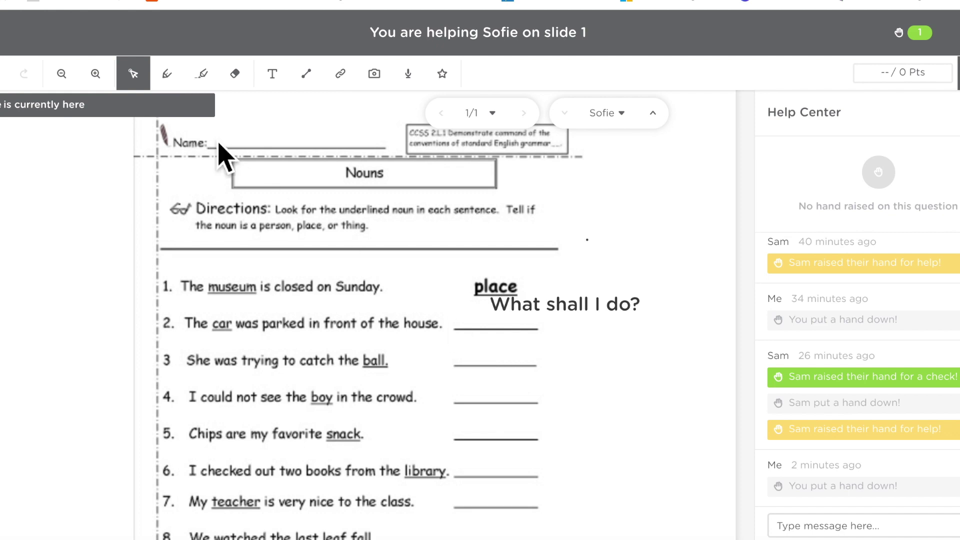
click(272, 75)
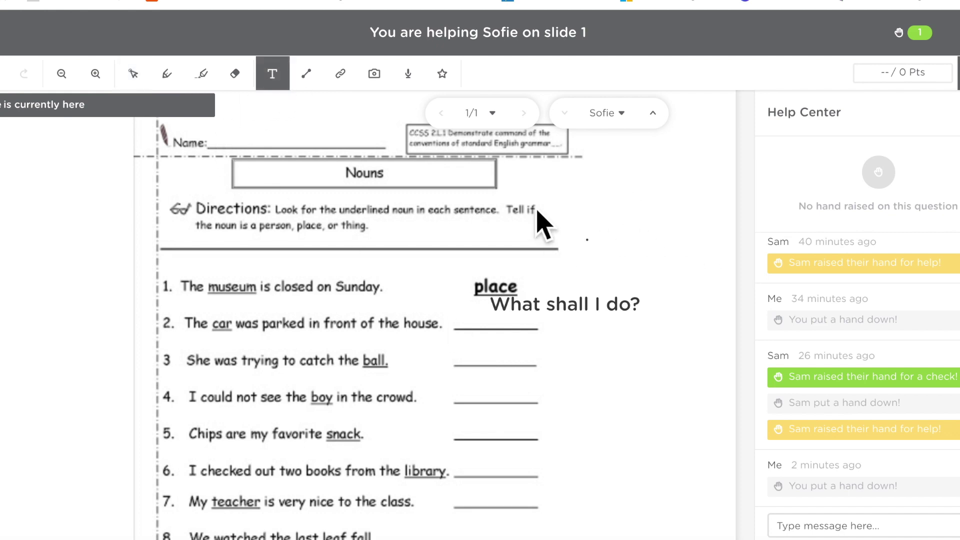
drag(533, 204, 653, 268)
drag(622, 212, 624, 350)
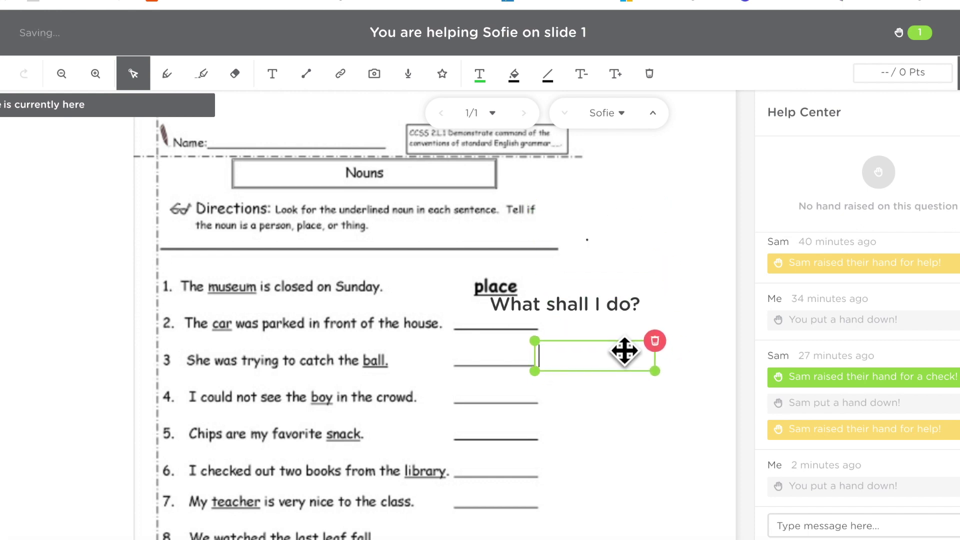
text(You need to )
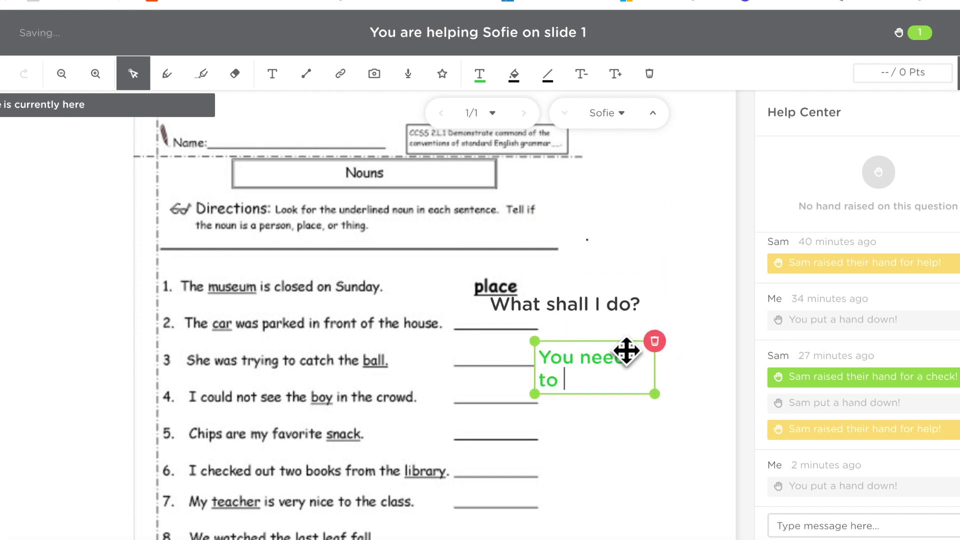
text(work out )
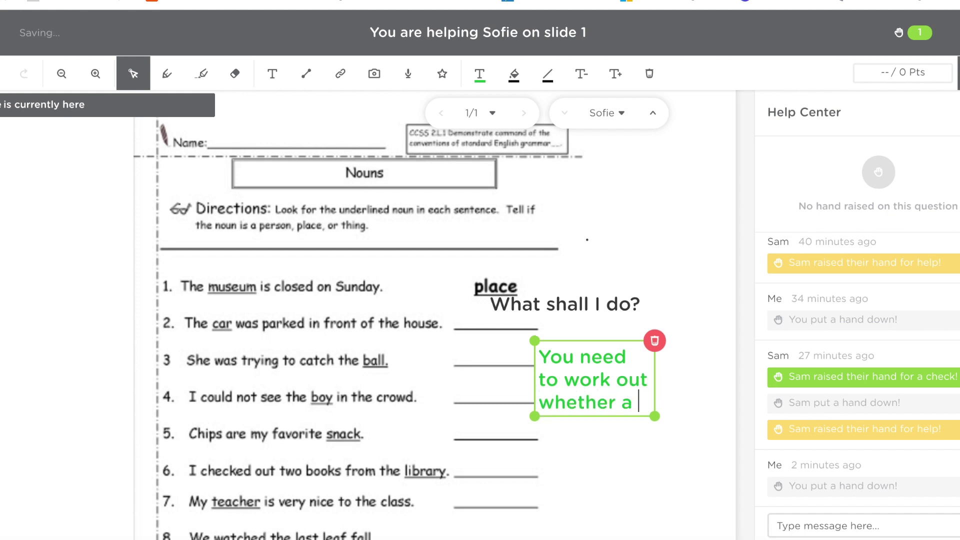
text(whether the )
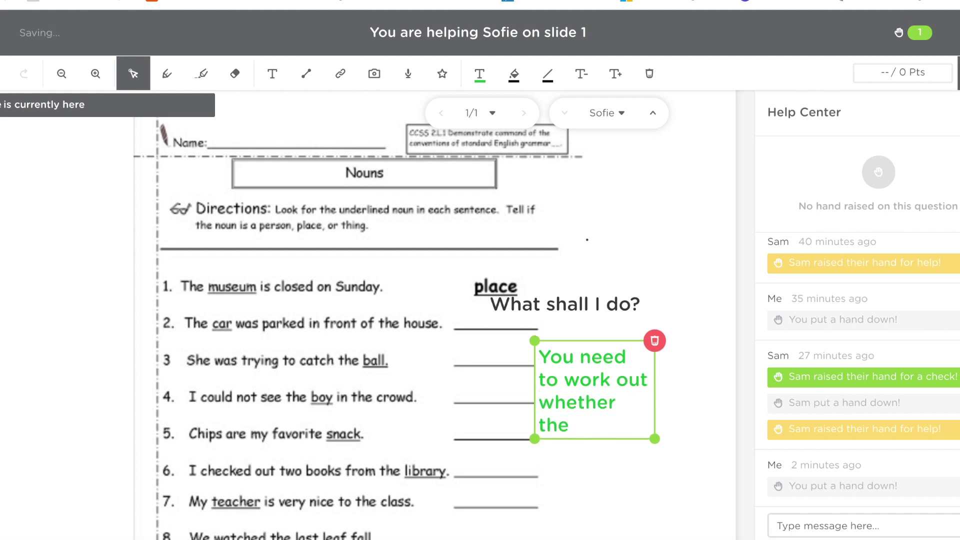
text(object is a thing....)
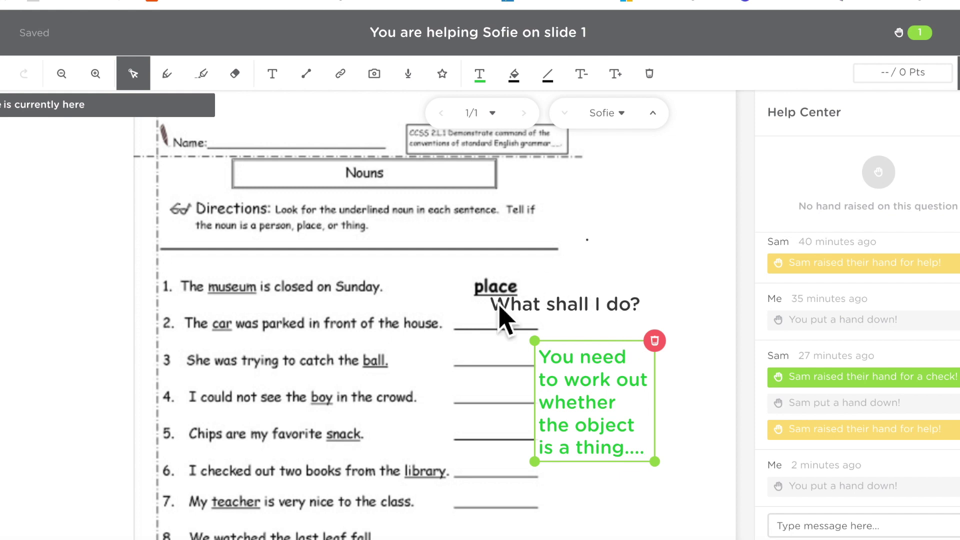
click(424, 399)
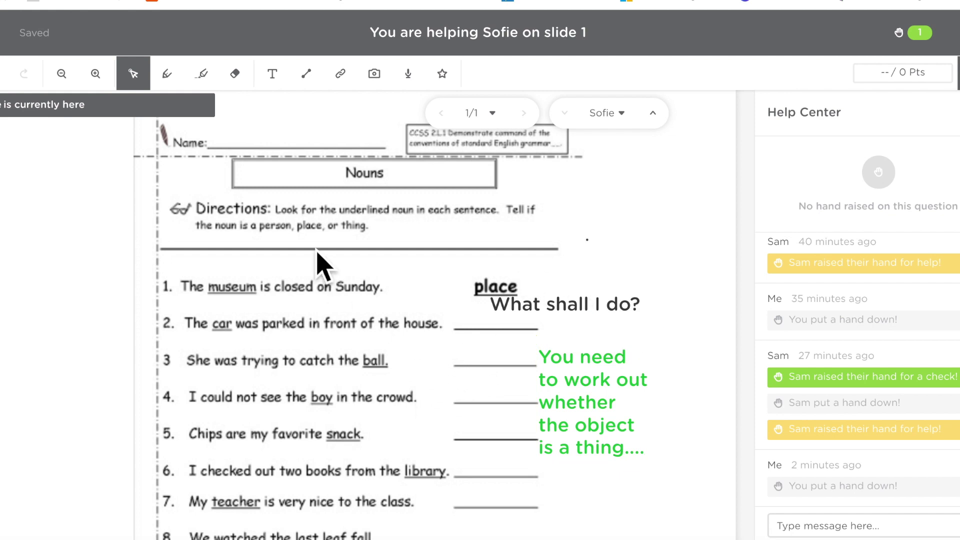
- Highlight museum, place and car in yellow on the worksheet
click(203, 75)
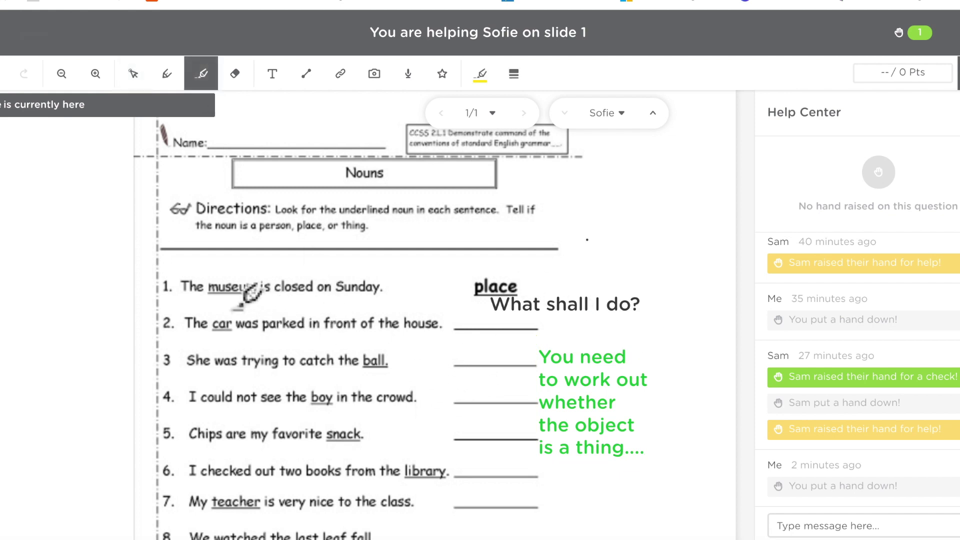
drag(265, 296, 207, 290)
drag(513, 285, 494, 286)
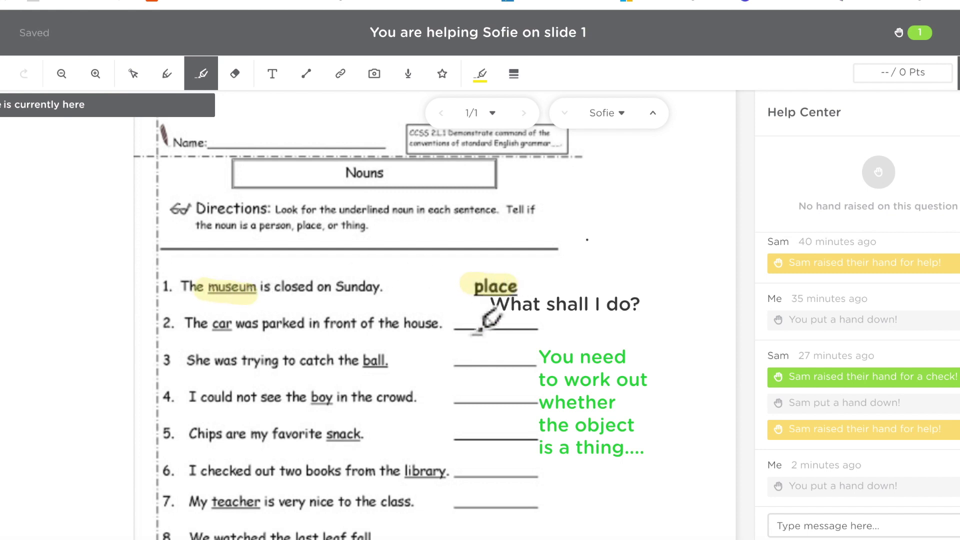
drag(248, 329, 216, 324)
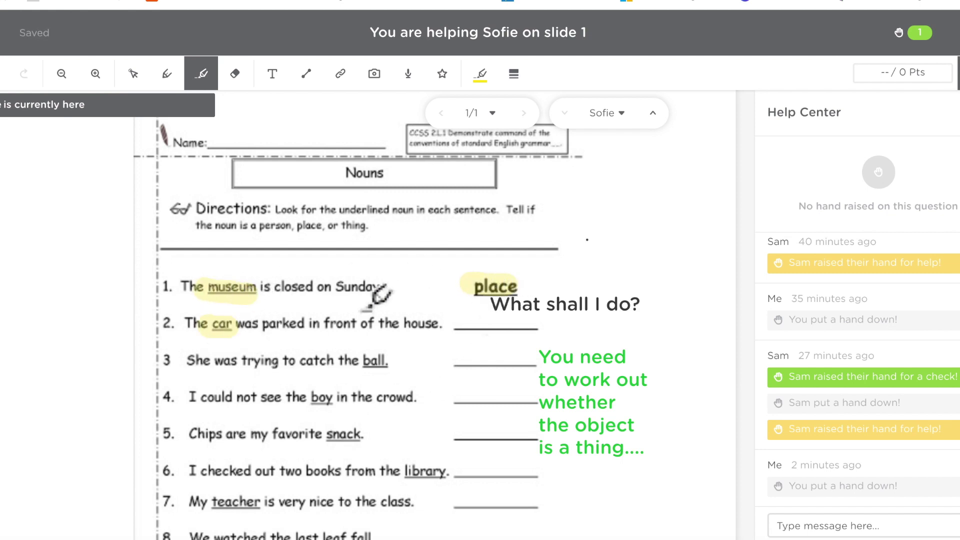
- Write 'thing' as the answer in sentence 2's blank
click(274, 77)
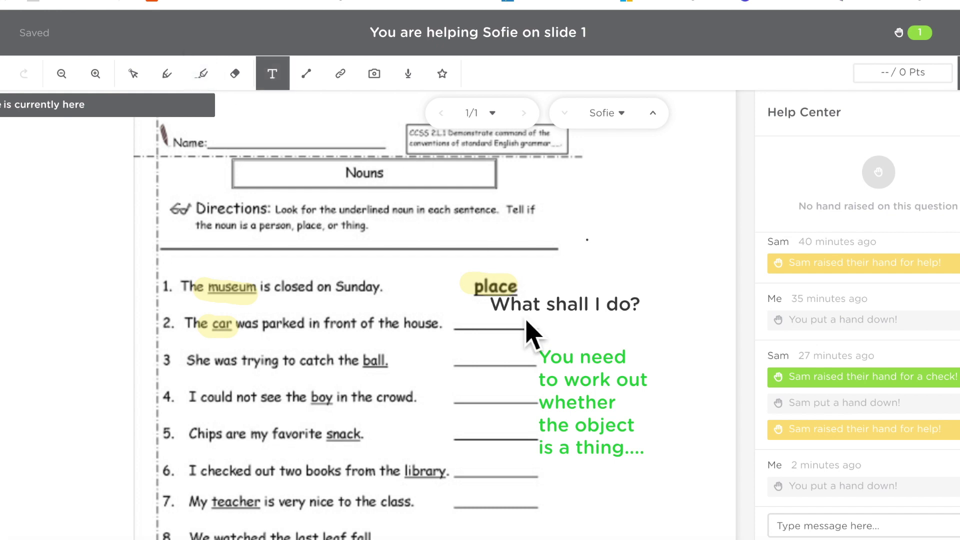
click(458, 346)
text(thing)
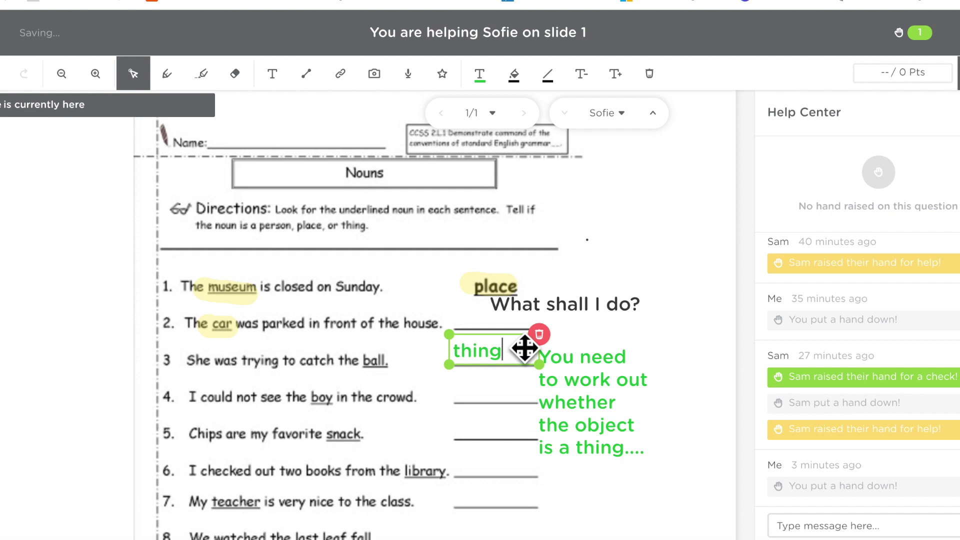
drag(524, 348, 525, 315)
click(644, 356)
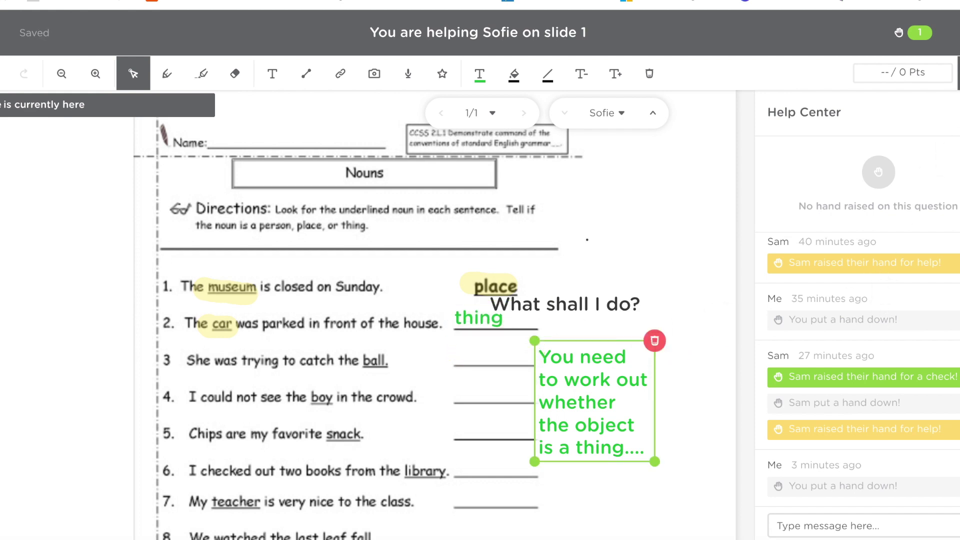
click(442, 75)
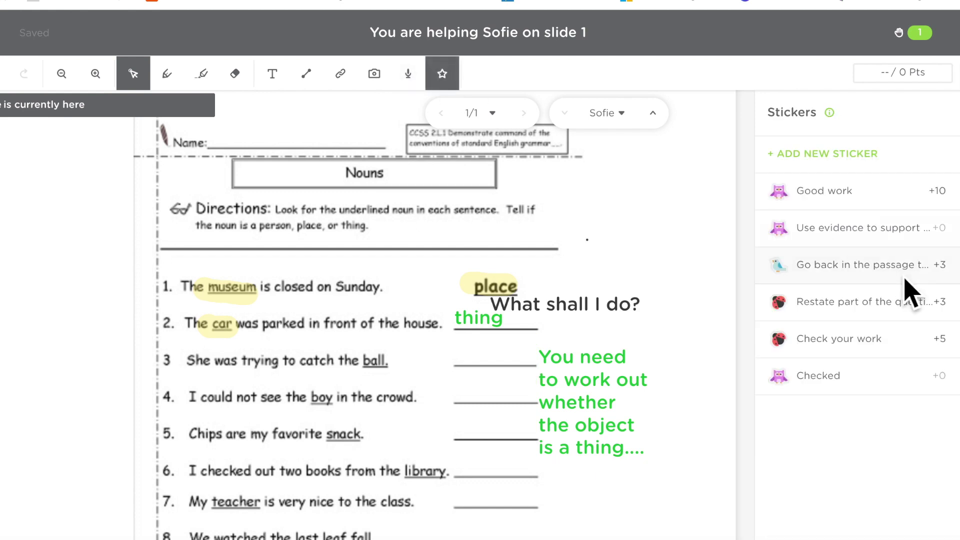
- Place a Checked owl sticker at the worksheet's top right and go back to View Work
click(878, 376)
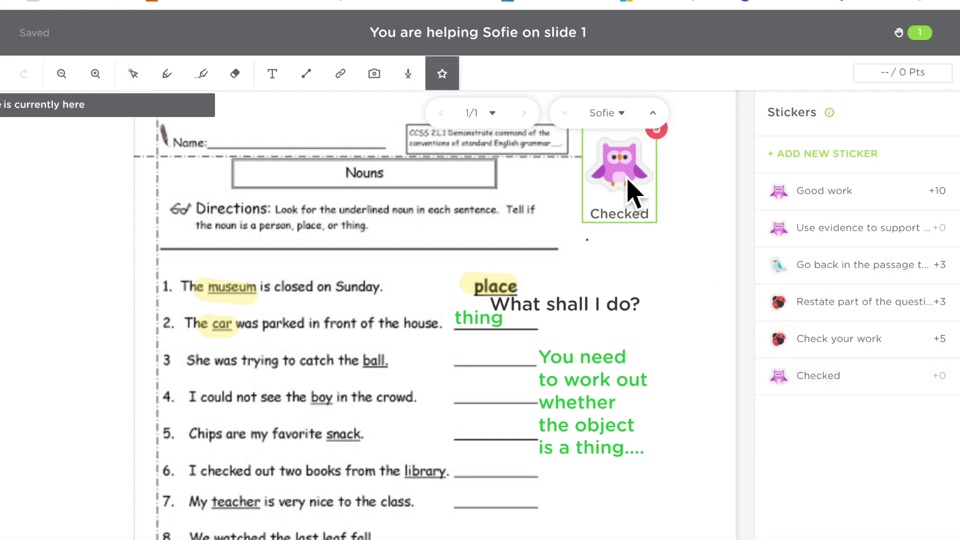
drag(628, 186, 697, 199)
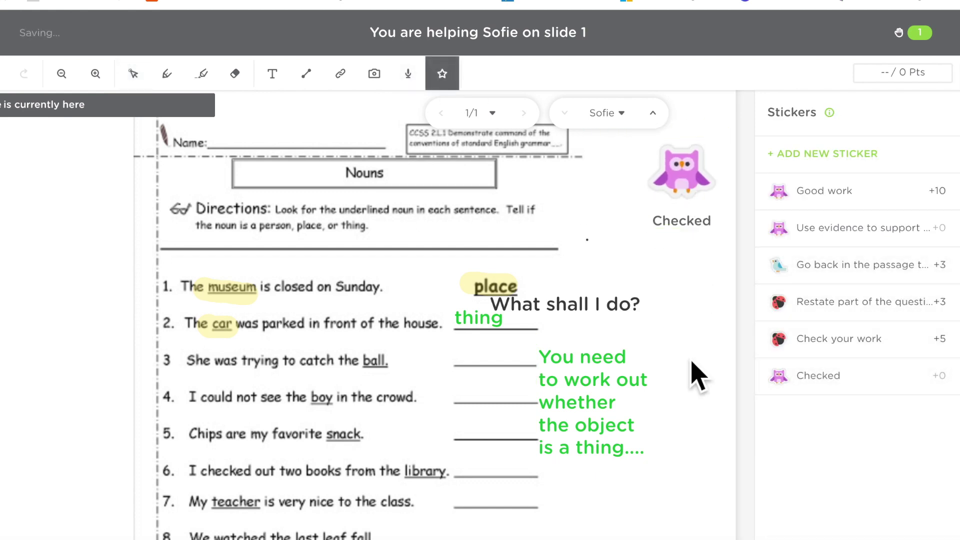
click(7, 38)
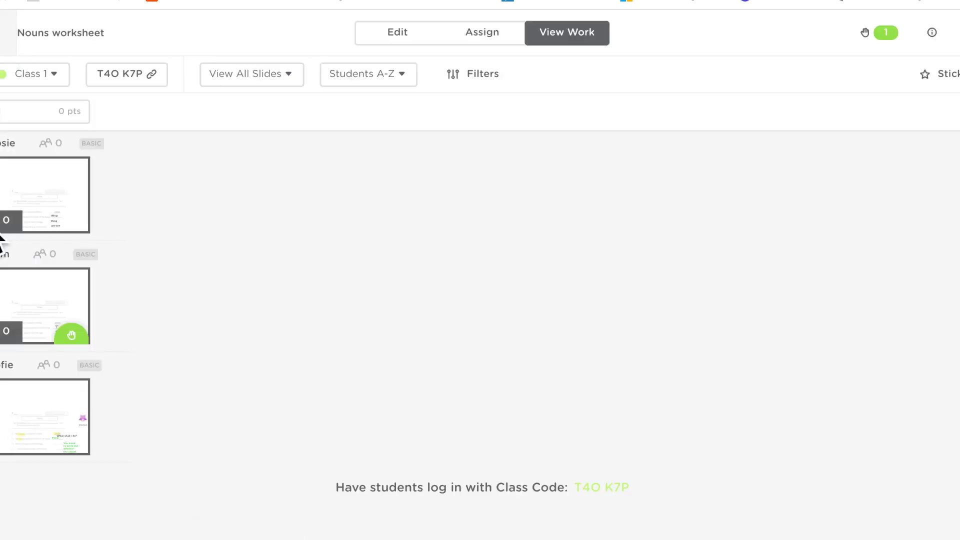
- Open Sam's worksheet and draw green checks beside answers 2, 3, 5, 6-7, 8 and 9
click(46, 329)
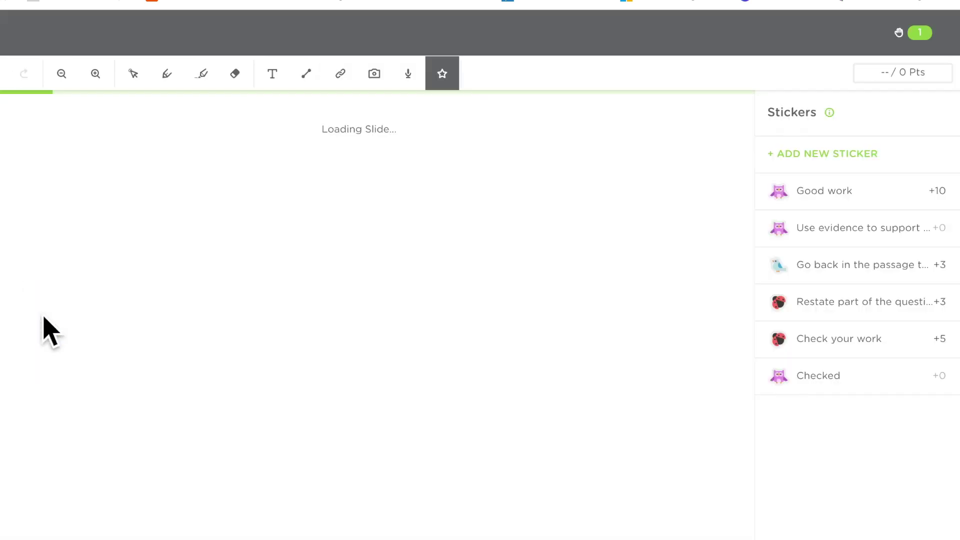
scroll(618, 338, down, 8)
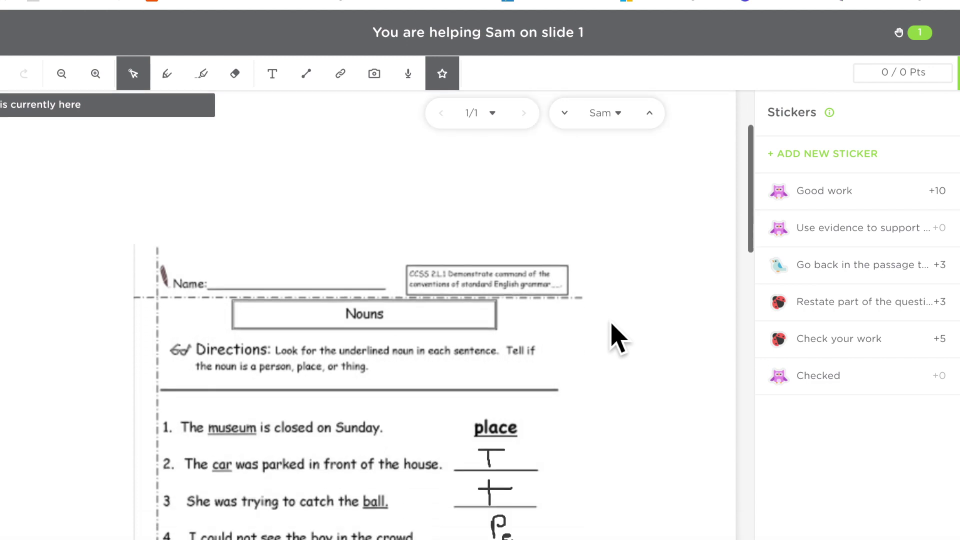
scroll(618, 339, up, 3)
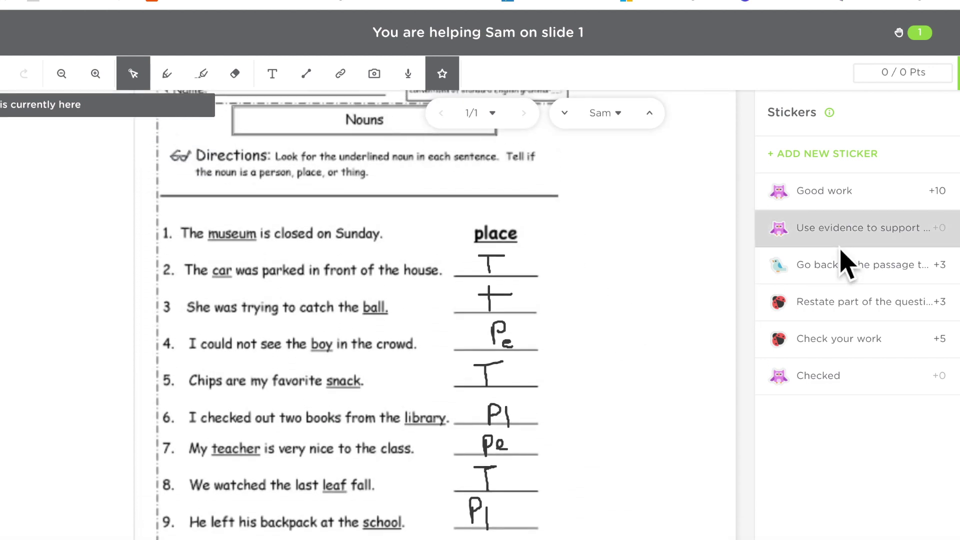
click(868, 196)
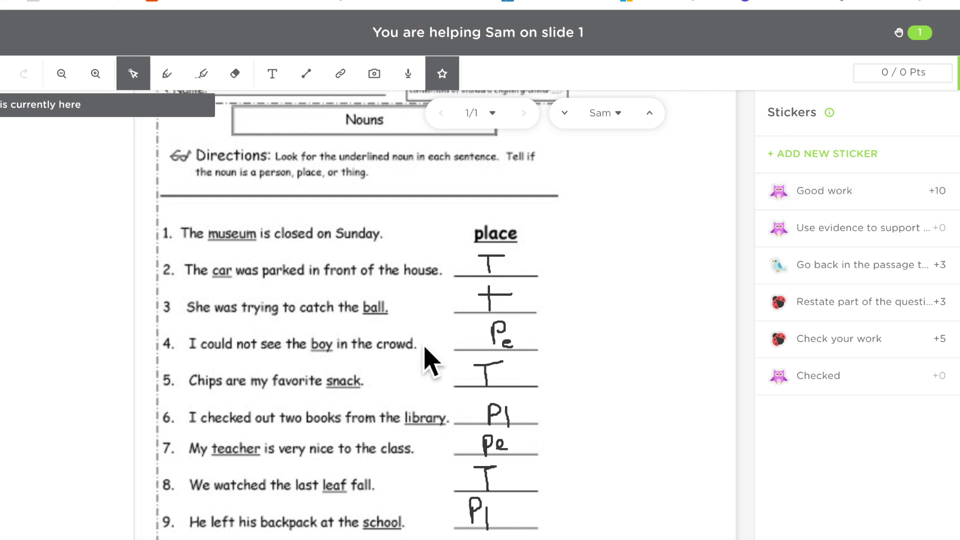
click(168, 75)
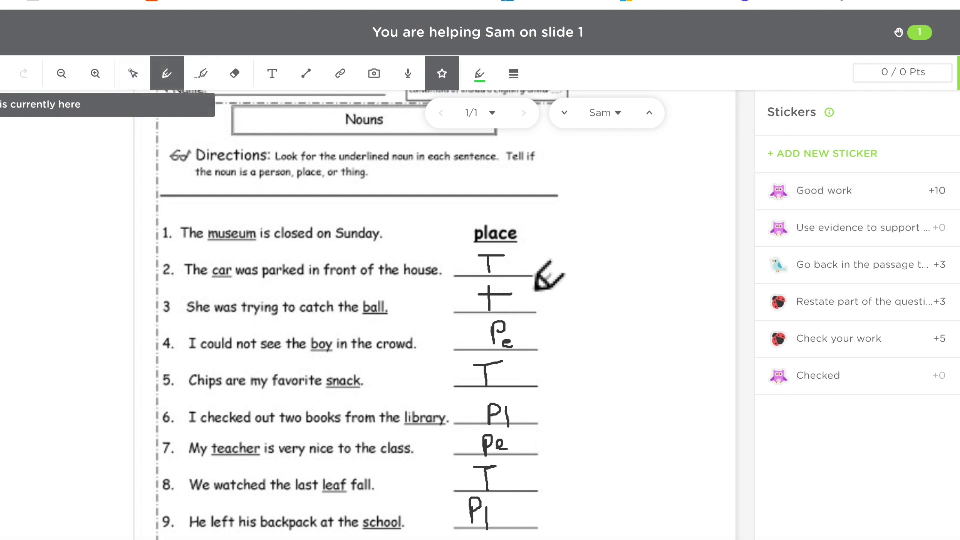
drag(526, 257, 572, 235)
drag(536, 306, 573, 288)
mouse_move(531, 368)
mouse_down()
mouse_move(534, 398)
mouse_move(577, 356)
mouse_up()
drag(541, 453, 577, 449)
drag(550, 502, 586, 493)
drag(567, 425, 601, 409)
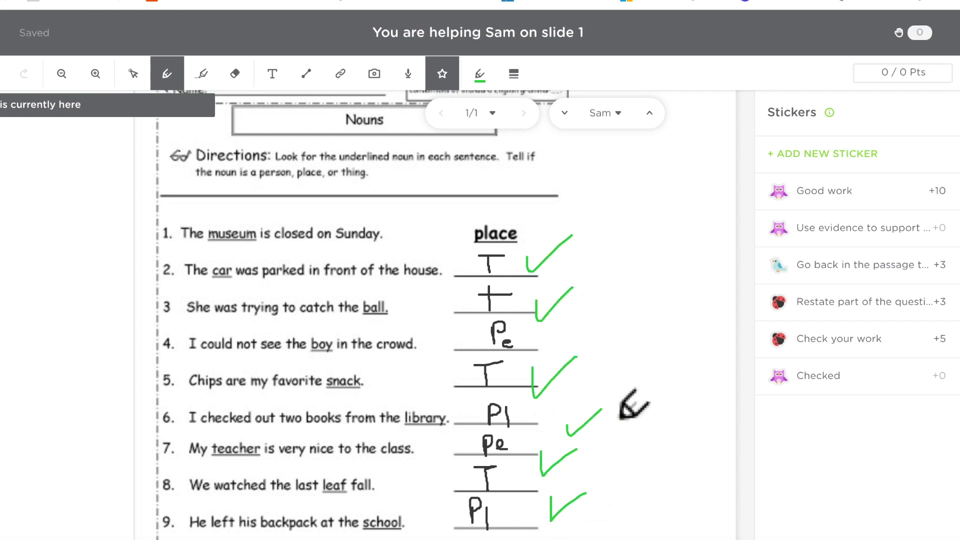
- Place a Good work +10 owl sticker at the top right and return to the overview
click(850, 200)
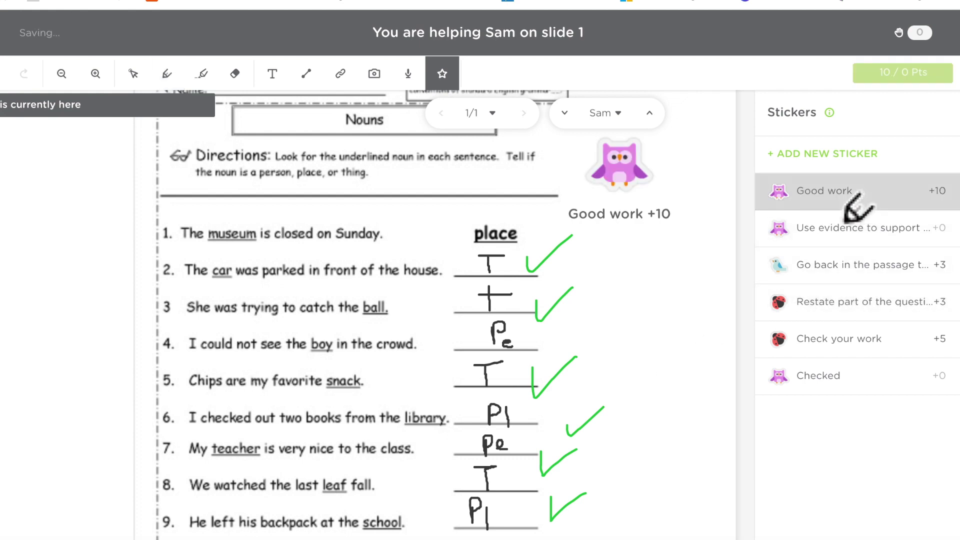
drag(643, 182, 690, 186)
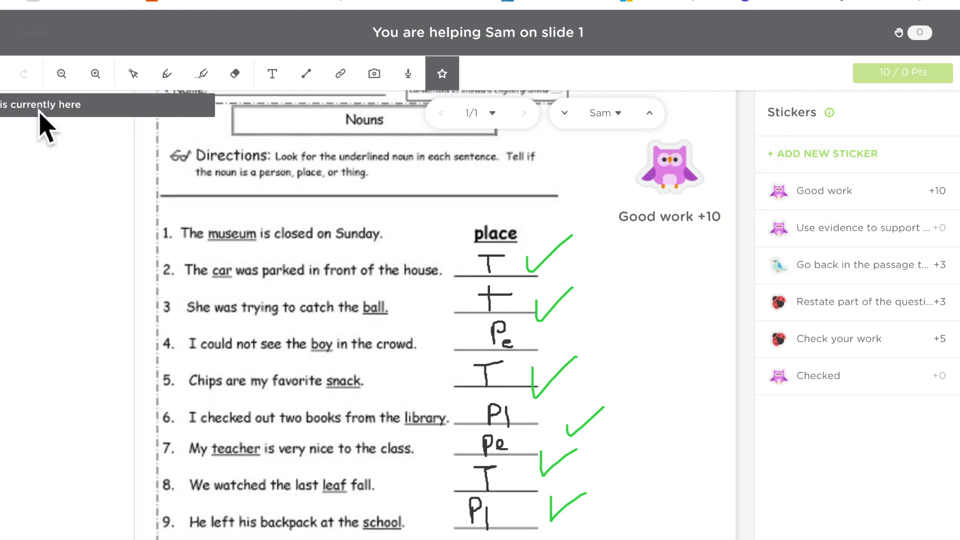
click(4, 38)
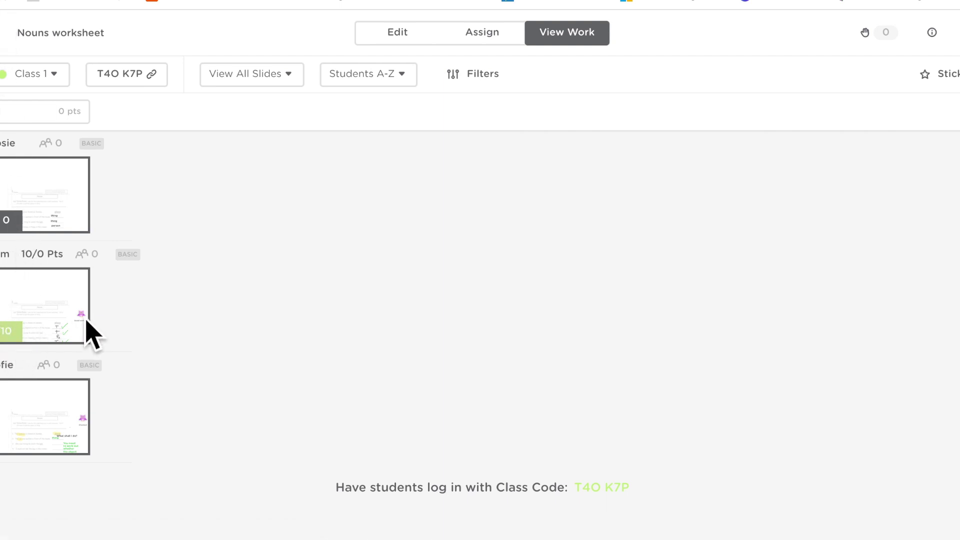
- Open the three-dot options menu at the top right of the Nouns worksheet's View Work page
click(955, 32)
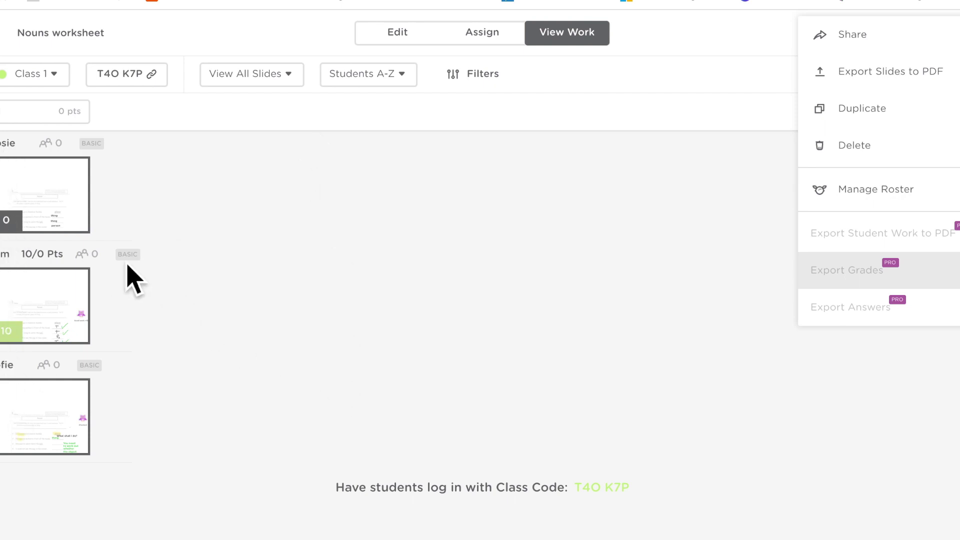
- Open the next student's worksheet and give it a Check your work +5 sticker
click(54, 210)
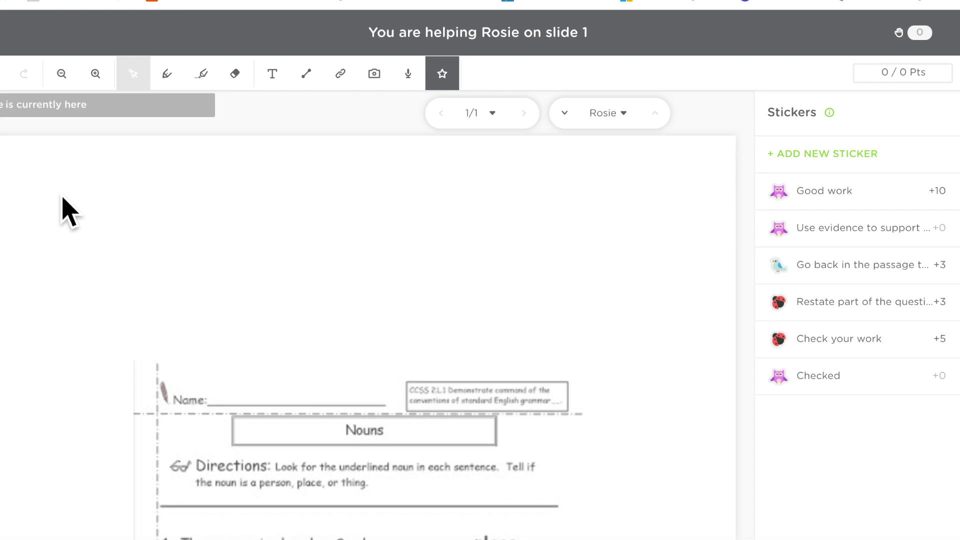
scroll(500, 345, down, 3)
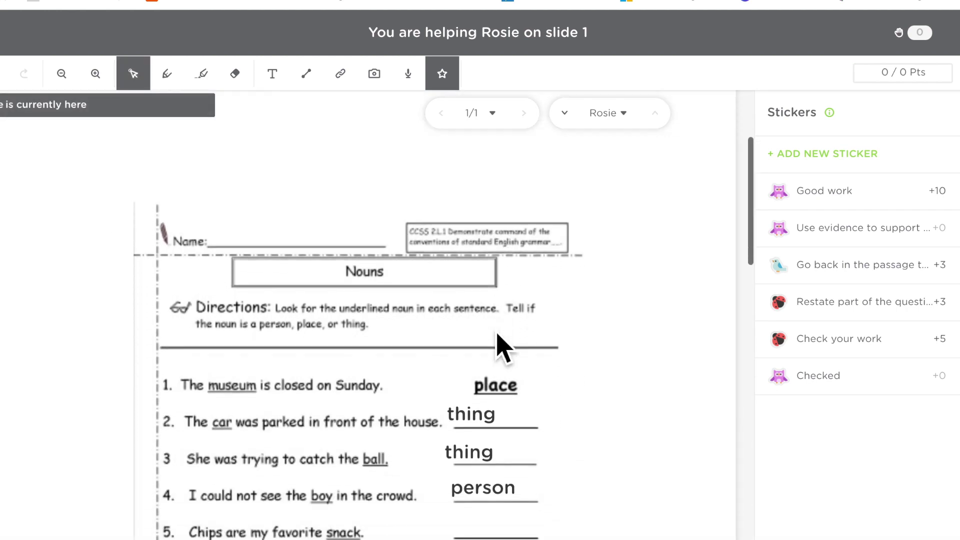
scroll(500, 345, down, 1)
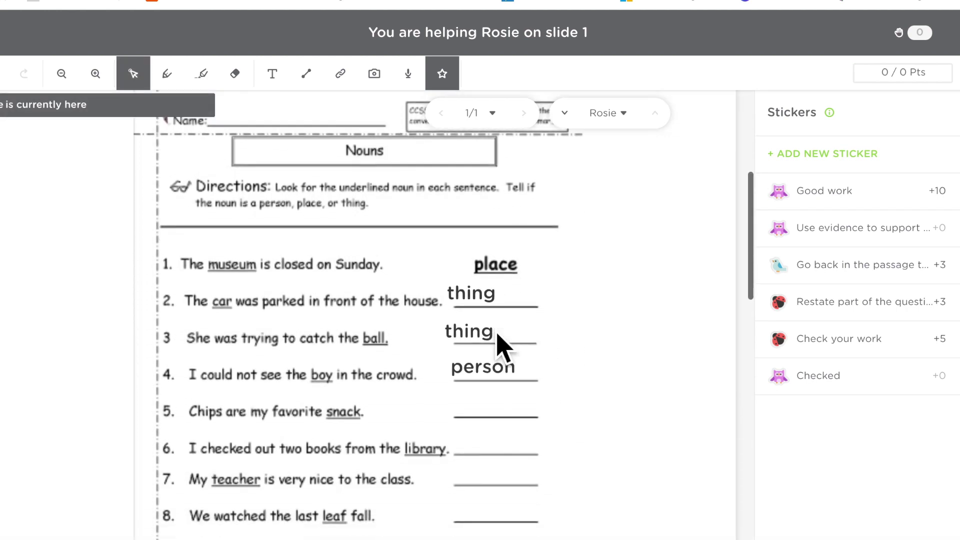
scroll(500, 345, down, 1)
scroll(499, 336, up, 1)
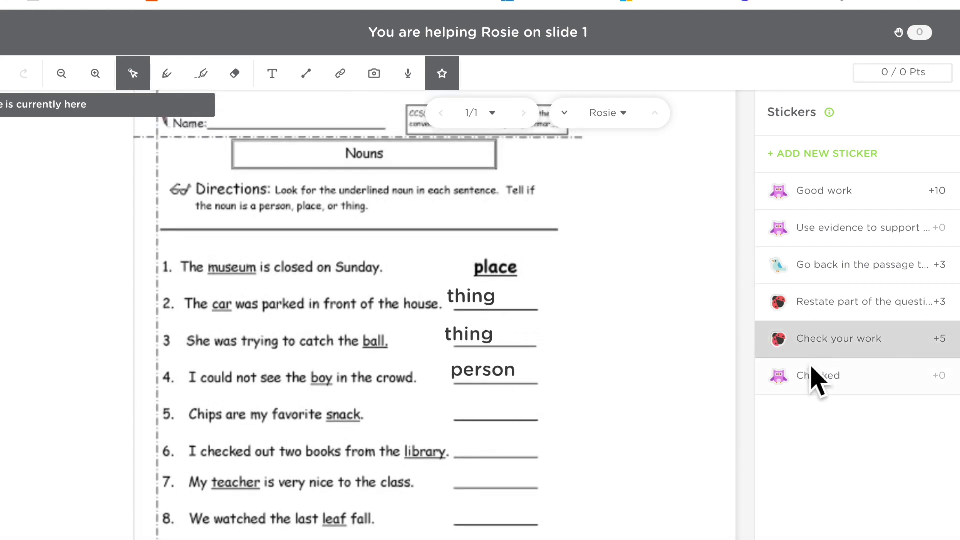
click(821, 351)
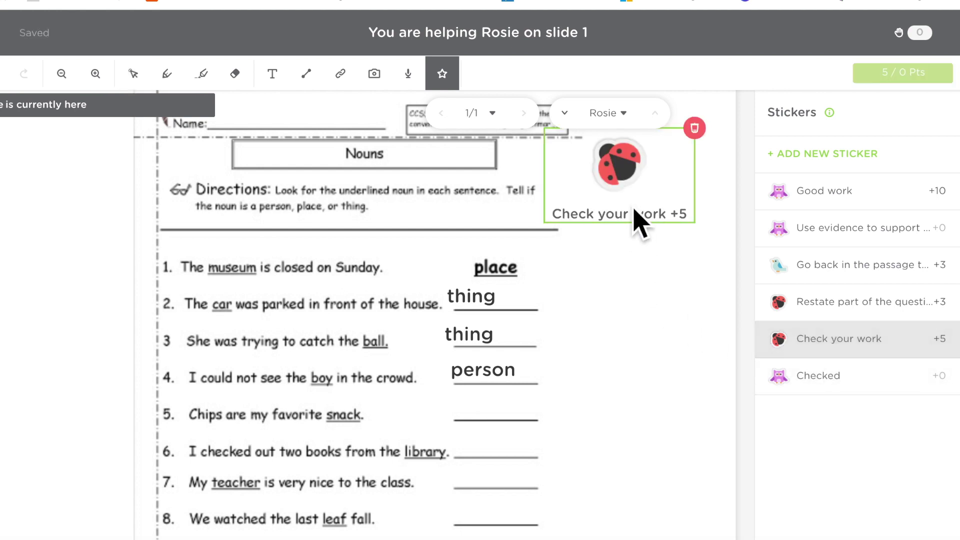
click(650, 223)
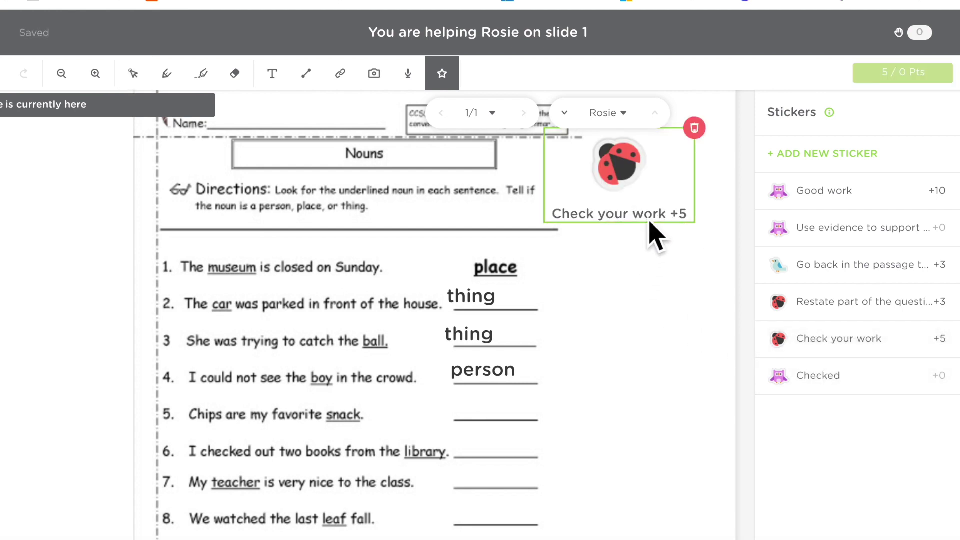
- Add a text note 'finish your work please' below the sticker, then return to the overview
click(273, 75)
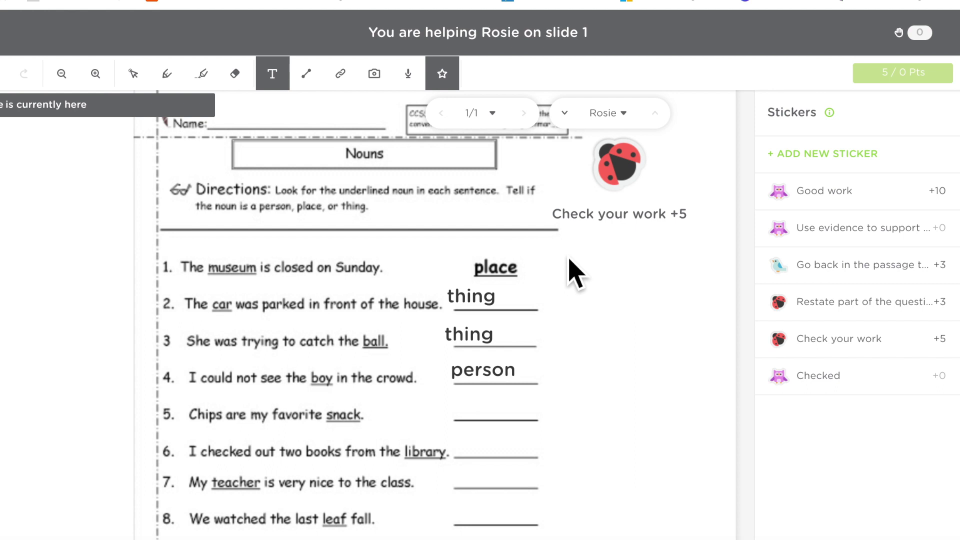
click(569, 259)
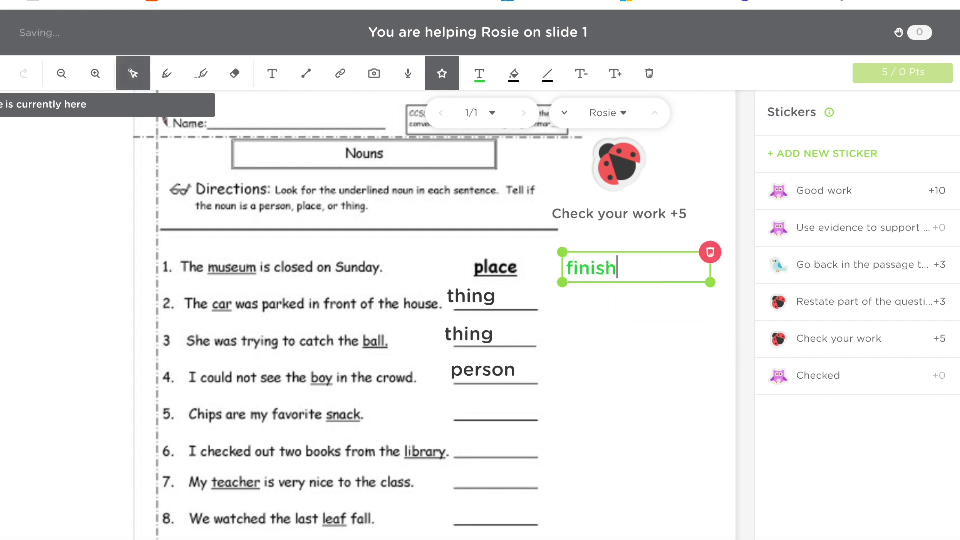
text(finish your work please)
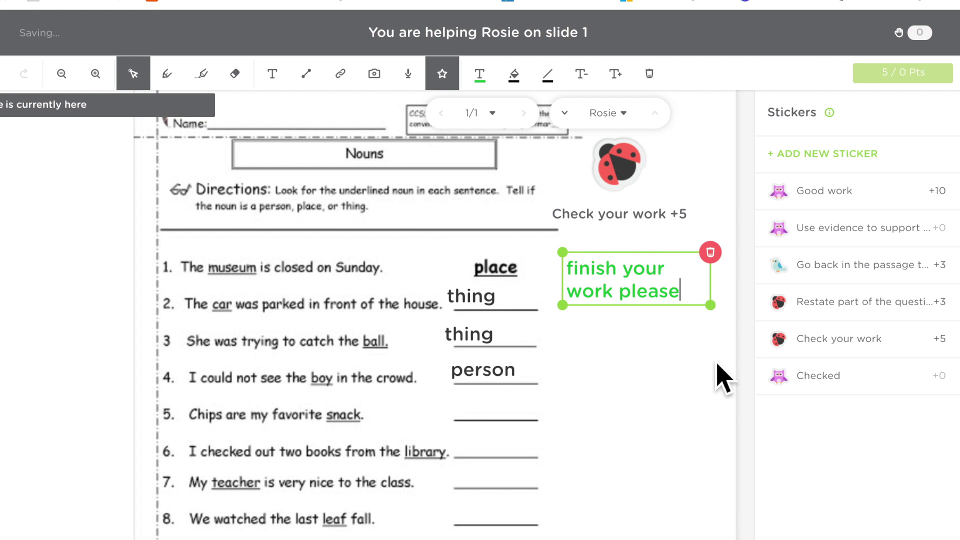
click(714, 446)
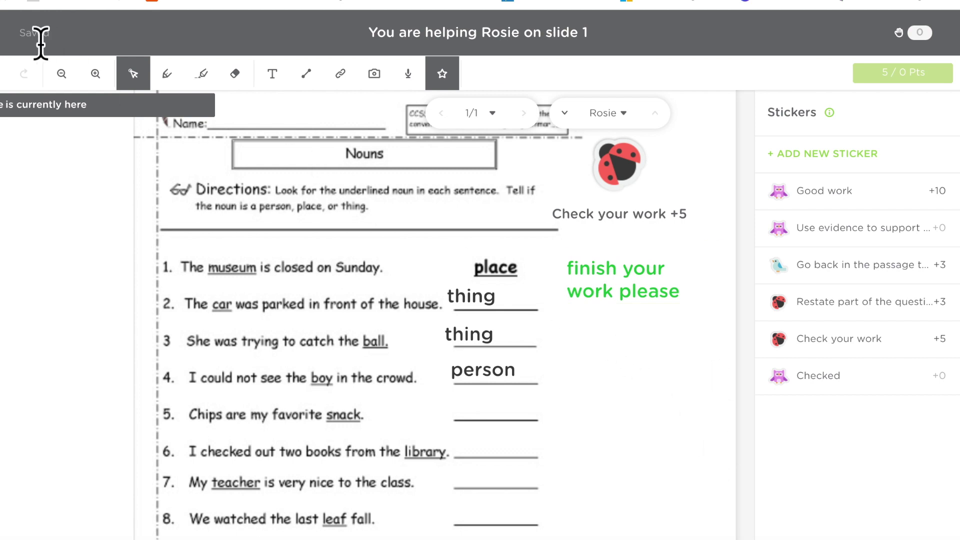
click(4, 33)
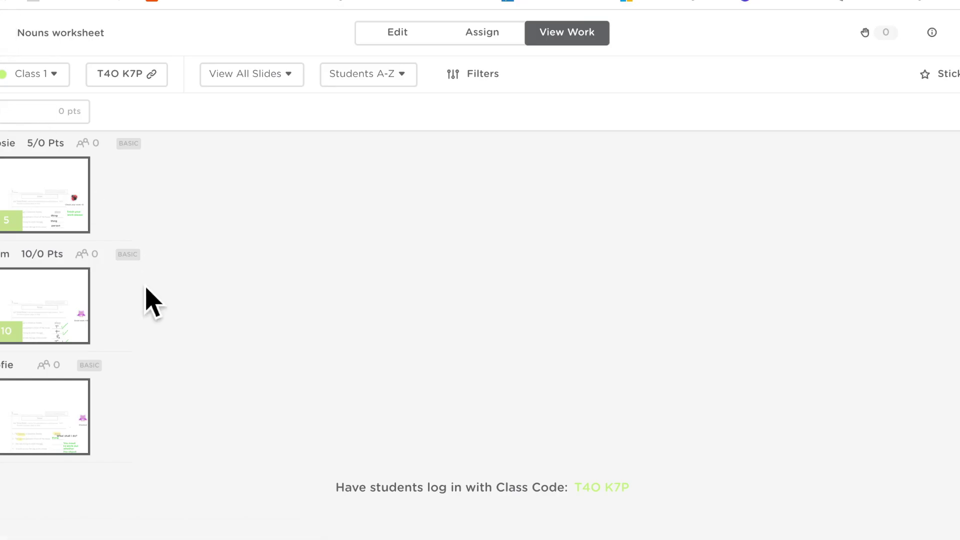